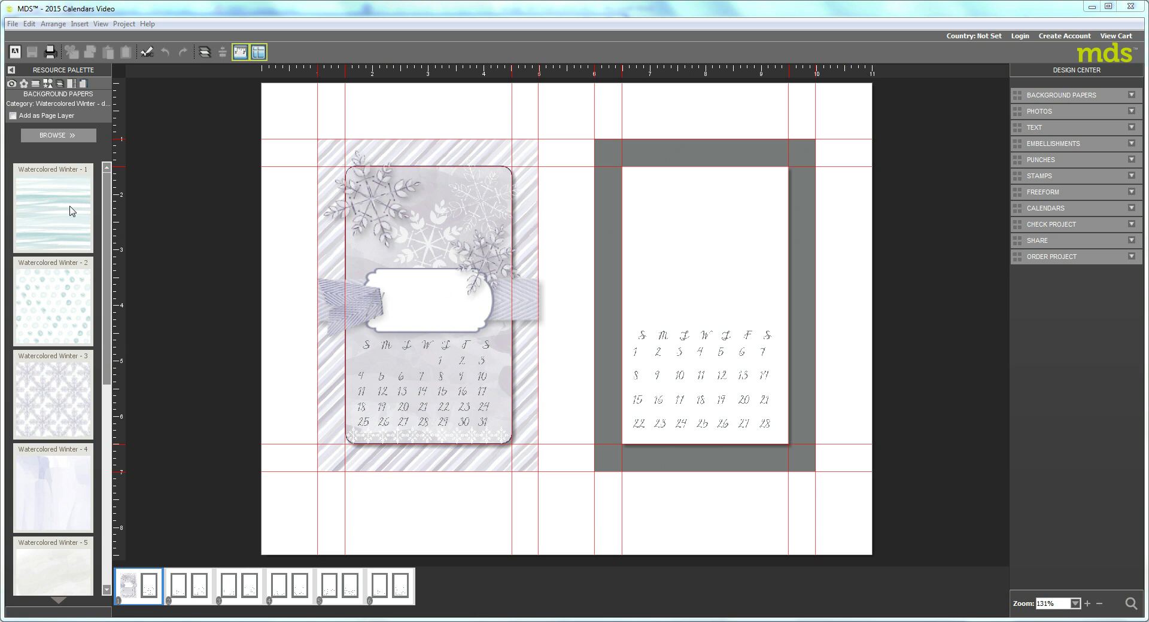
- Show the Stamps palette and load the Month by Month category of month-name stamps
left_click(37, 83)
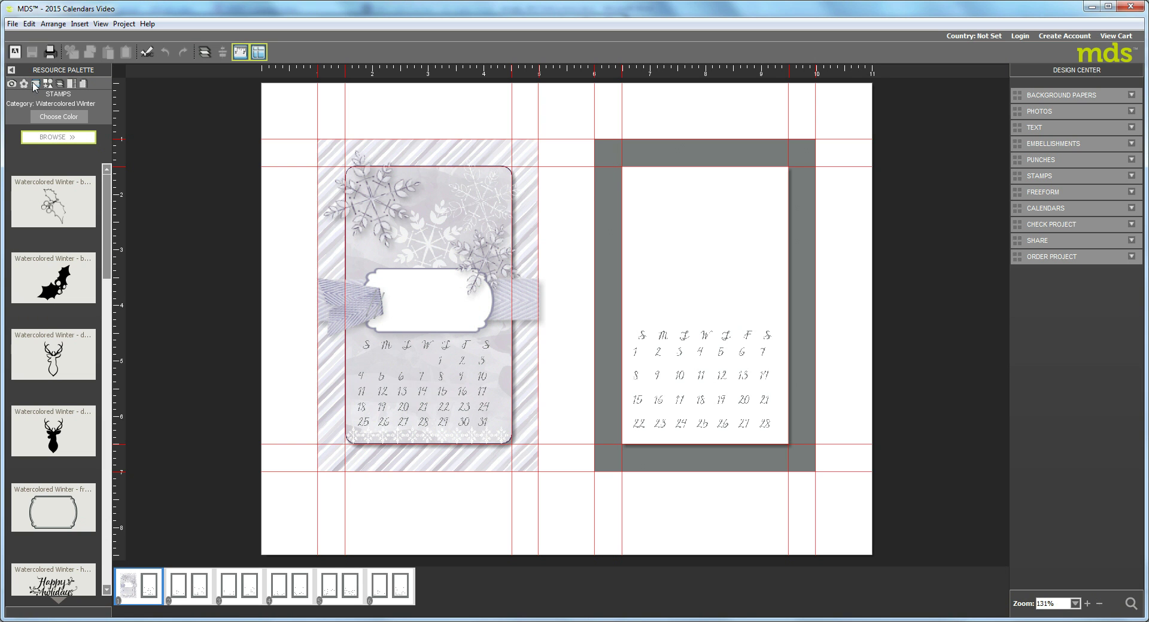
left_click(66, 142)
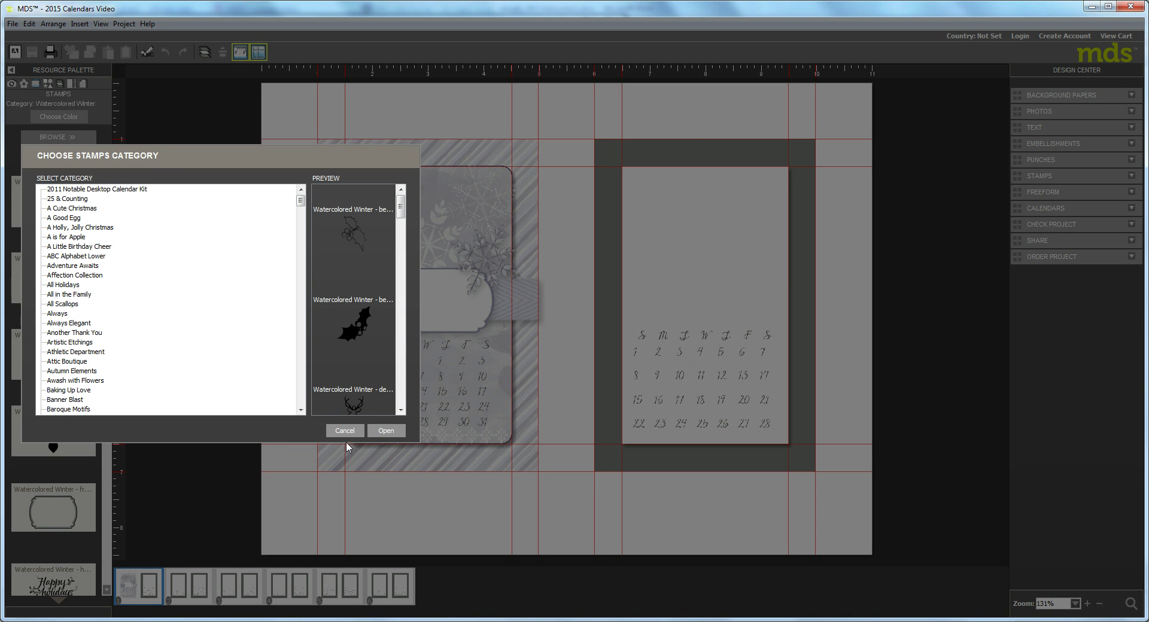
left_click(302, 402)
scroll(302, 402, "down", 20)
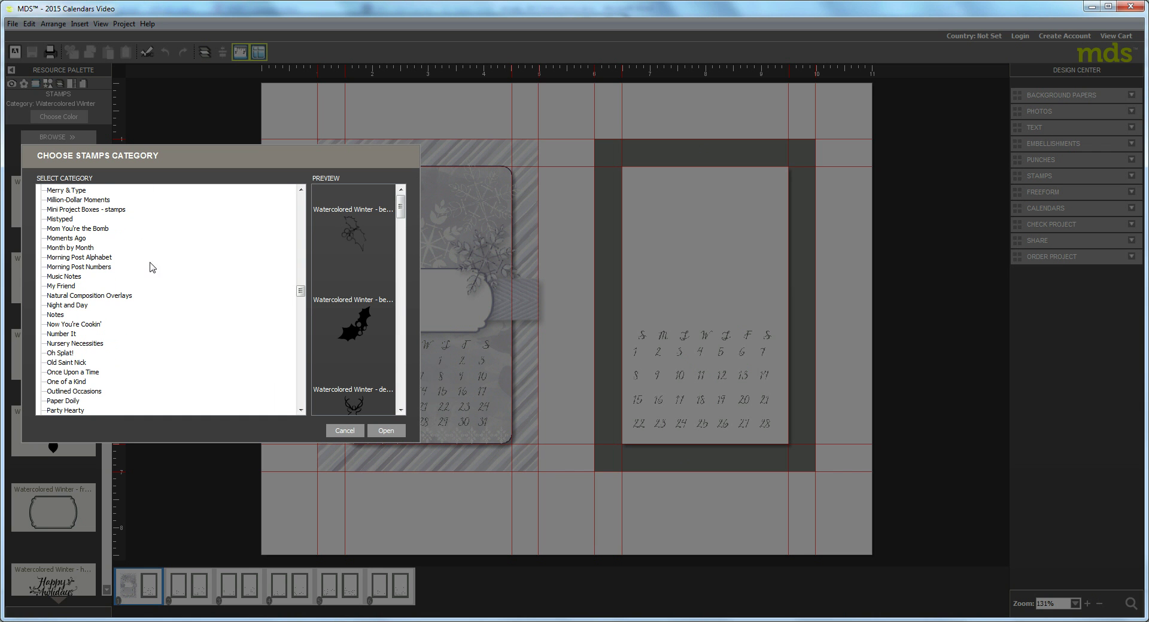
left_click(67, 248)
left_click(394, 431)
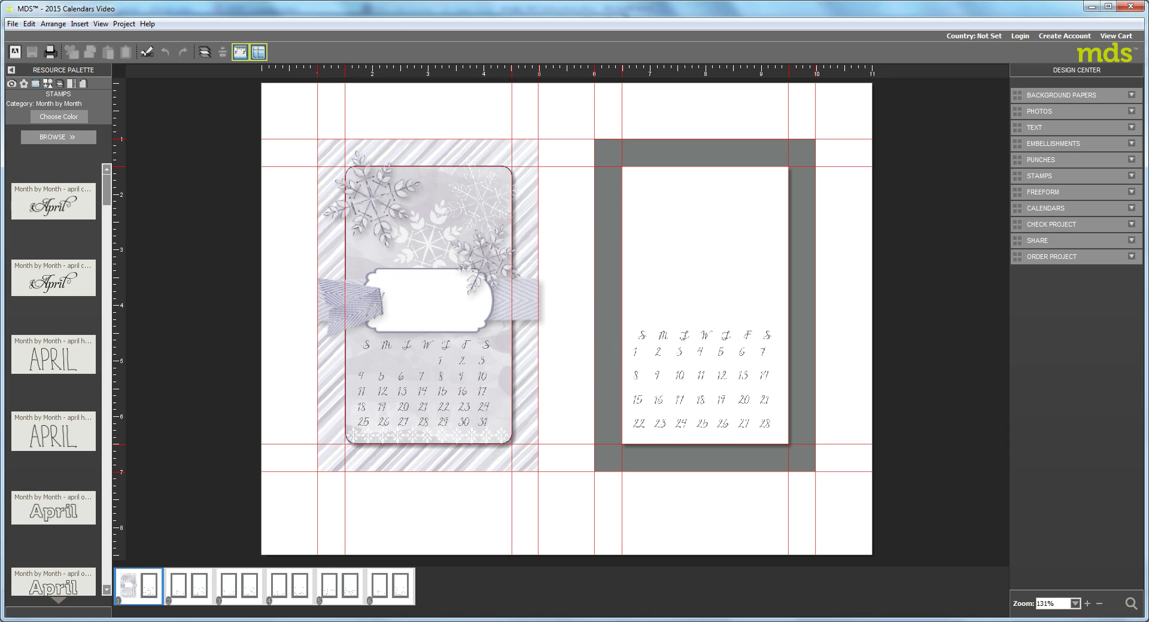
left_click(106, 580)
left_click(106, 583)
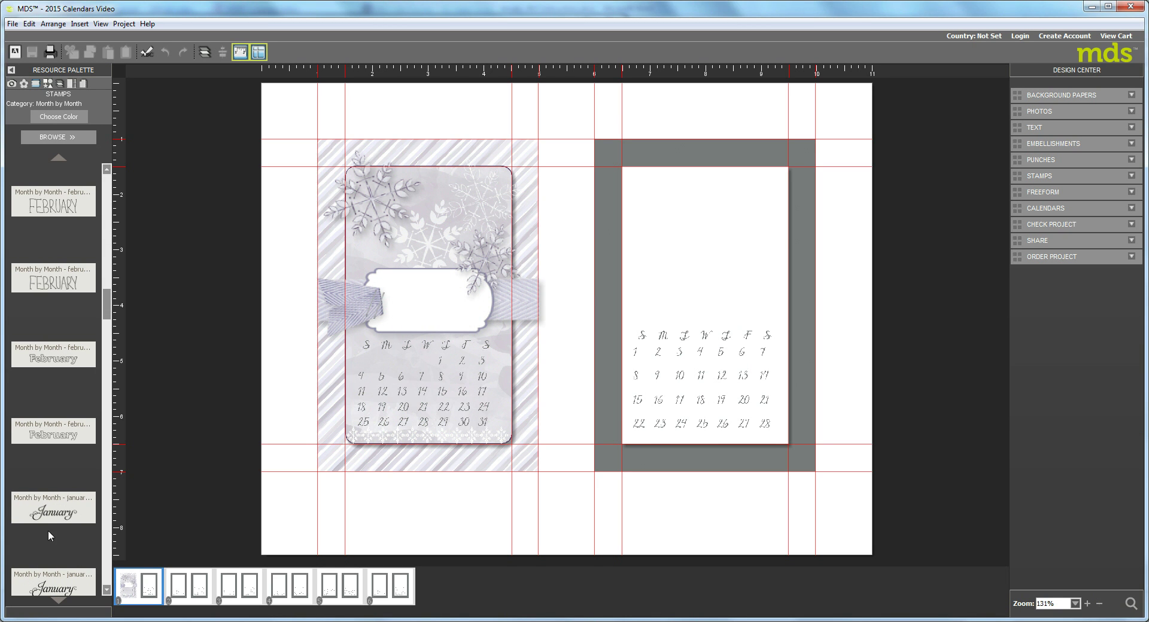
- Drop the January stamp onto the label, shrink it to fit, and nudge it right
left_click_drag(52, 514, 416, 319)
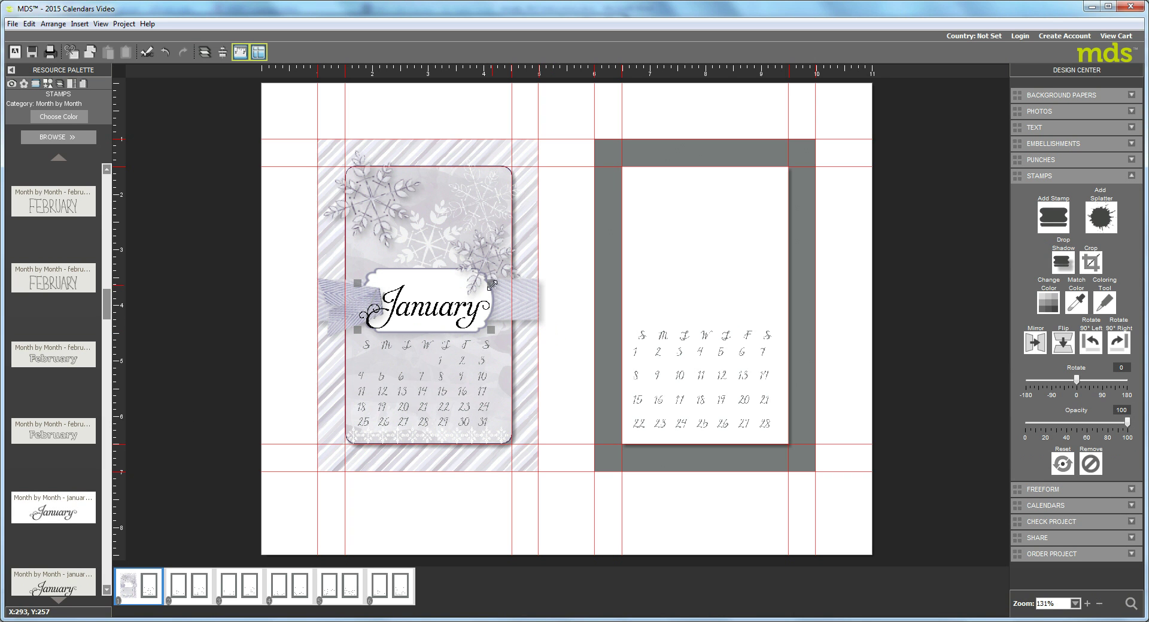
left_click_drag(492, 285, 464, 321)
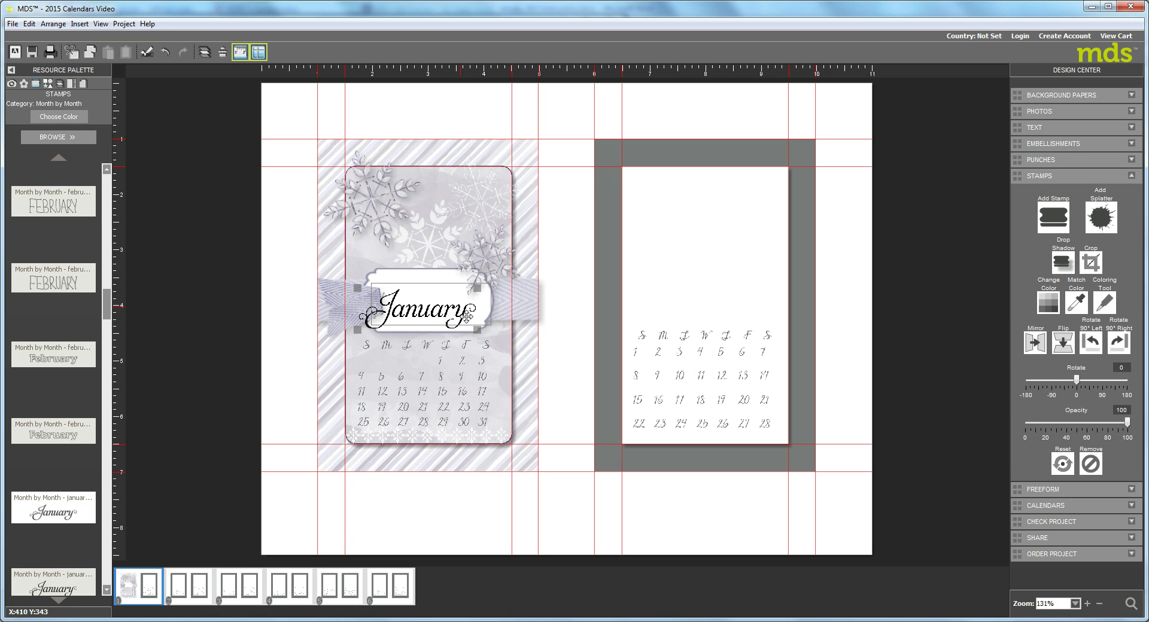
left_click_drag(488, 282, 456, 305)
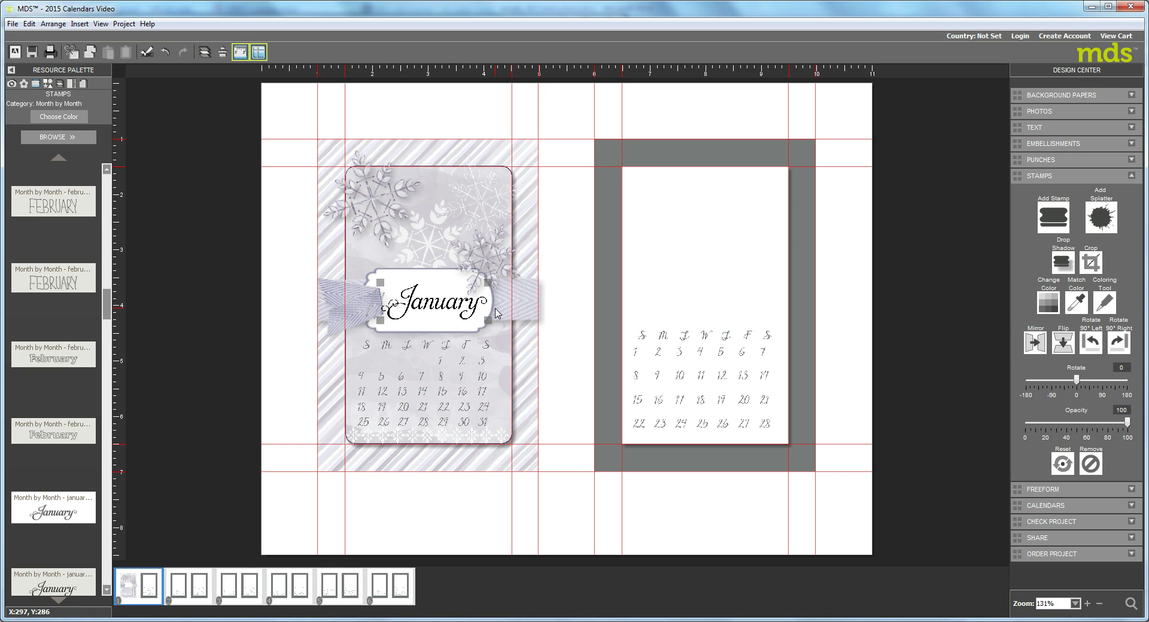
key("Right")
key("Right")
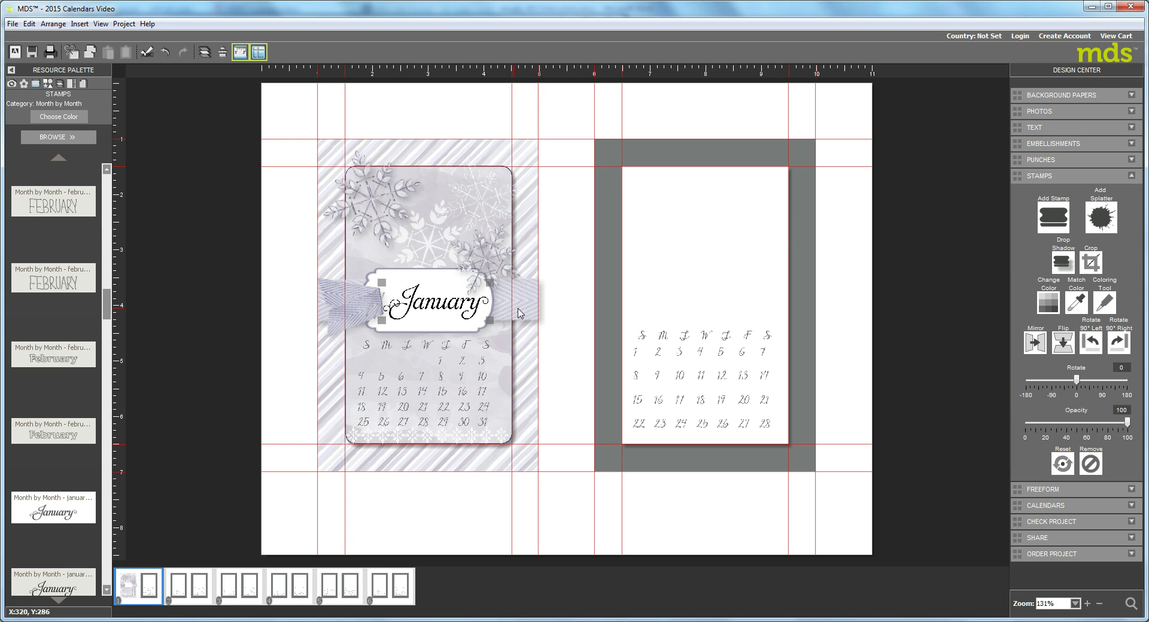
- Change the January stamp's colour to Wisteria Wonder from the palette
left_click(1052, 307)
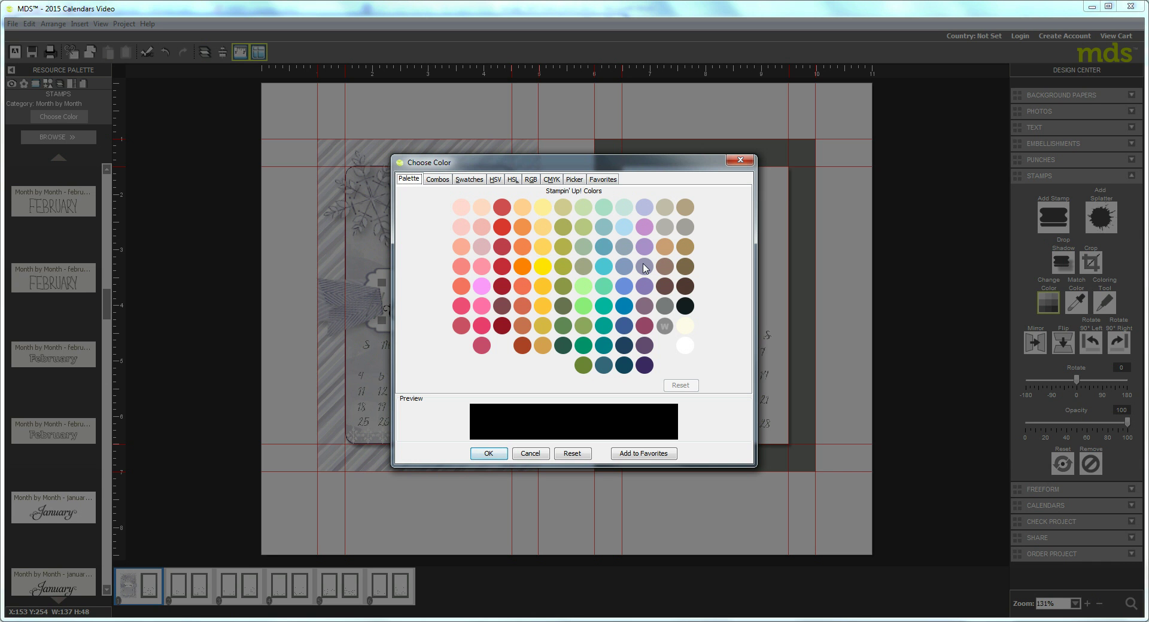
left_click(645, 266)
left_click(501, 457)
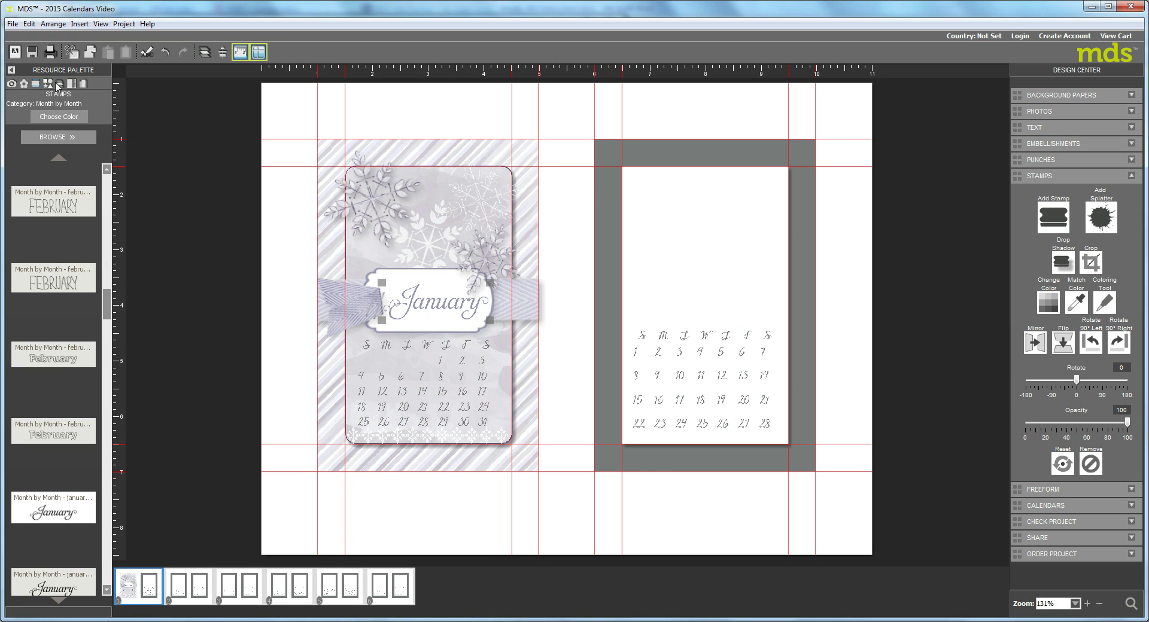
- Copy the January stamp and paste the copy in place on top of the original
left_click(29, 23)
left_click(50, 83)
left_click(29, 24)
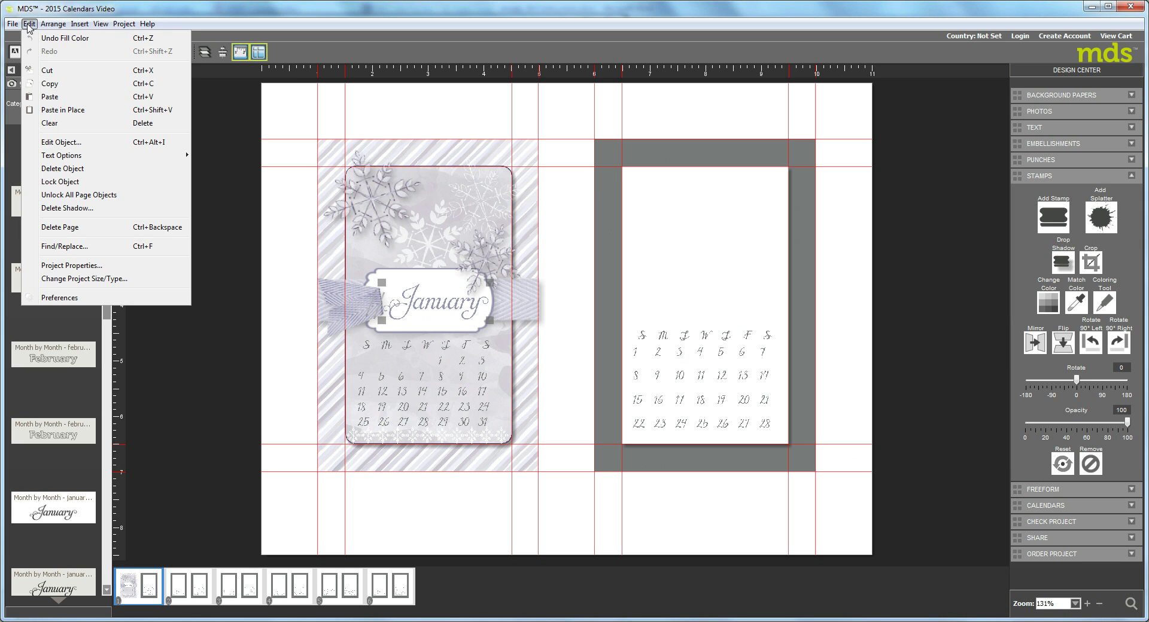
left_click(42, 111)
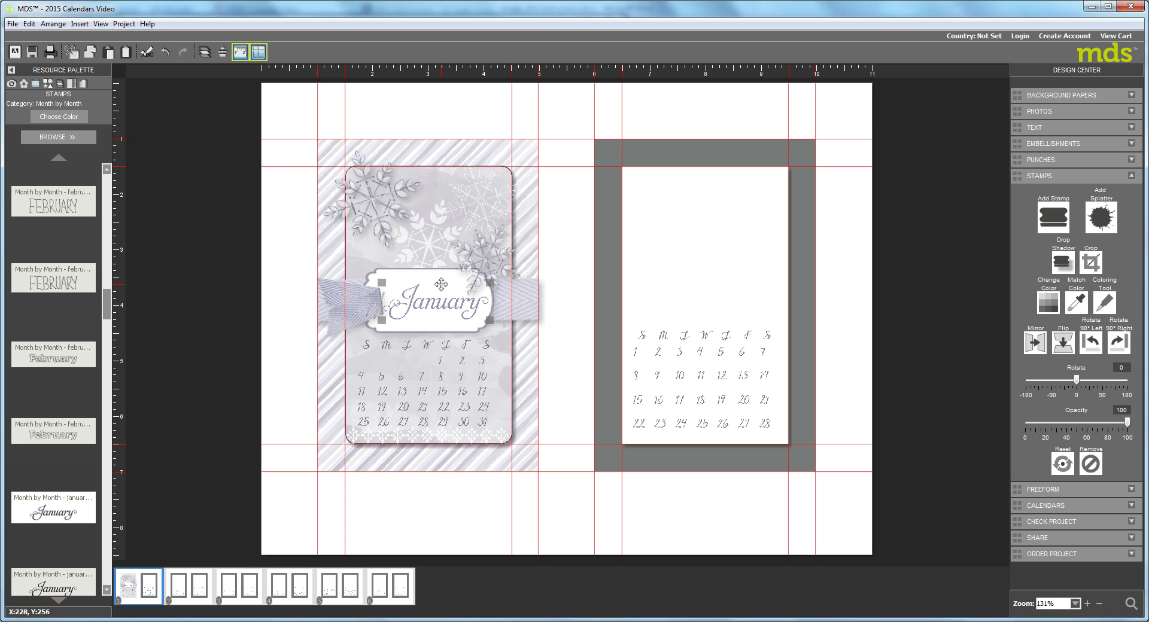
- Change the copied January stamp's colour to Elegant Eggplant dark purple
left_click(1047, 302)
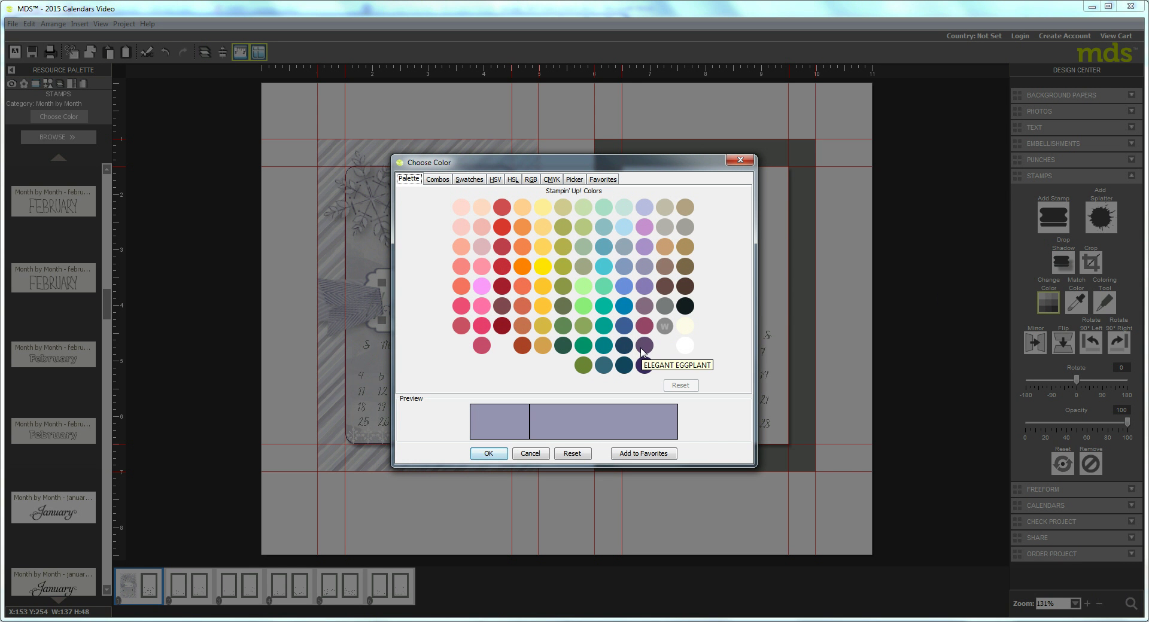
left_click(640, 349)
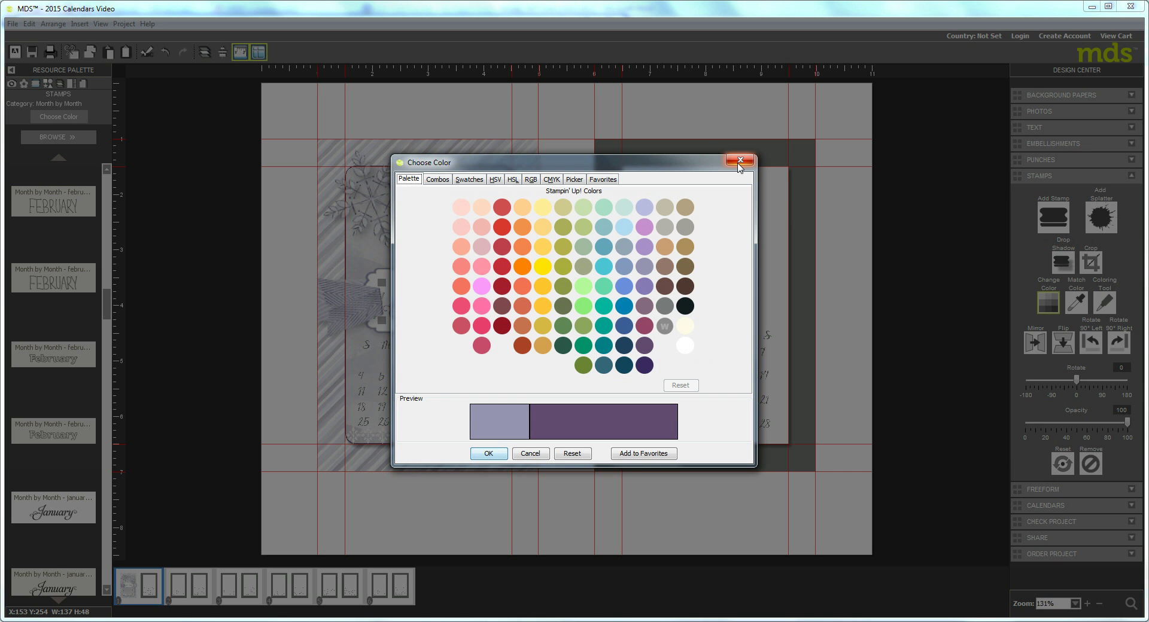
left_click(740, 161)
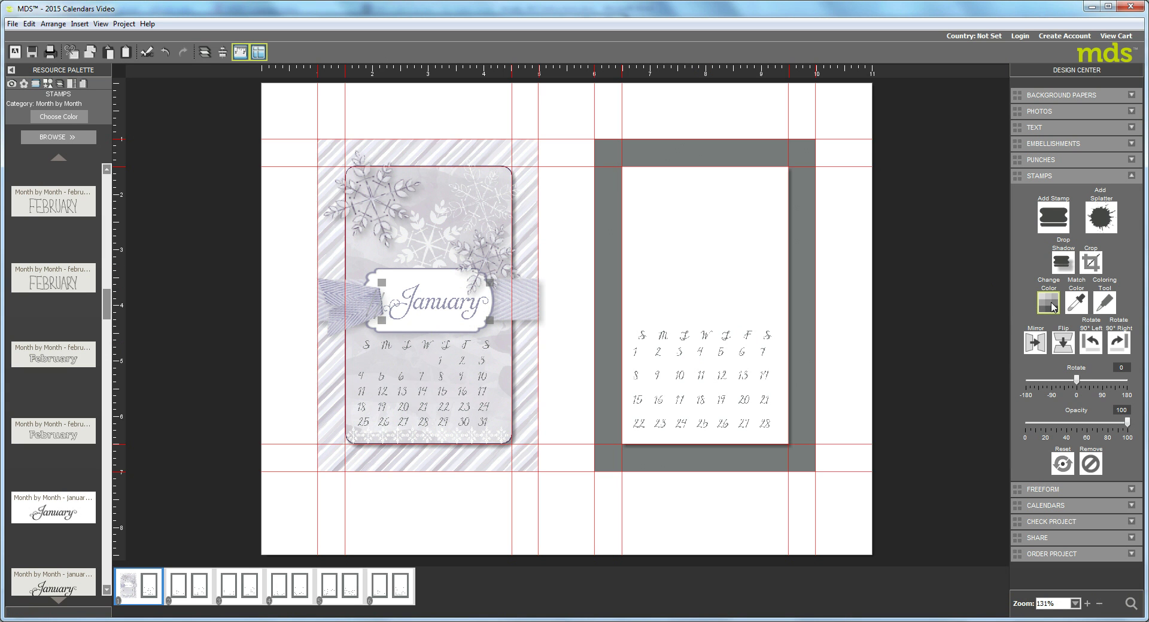
left_click(1052, 305)
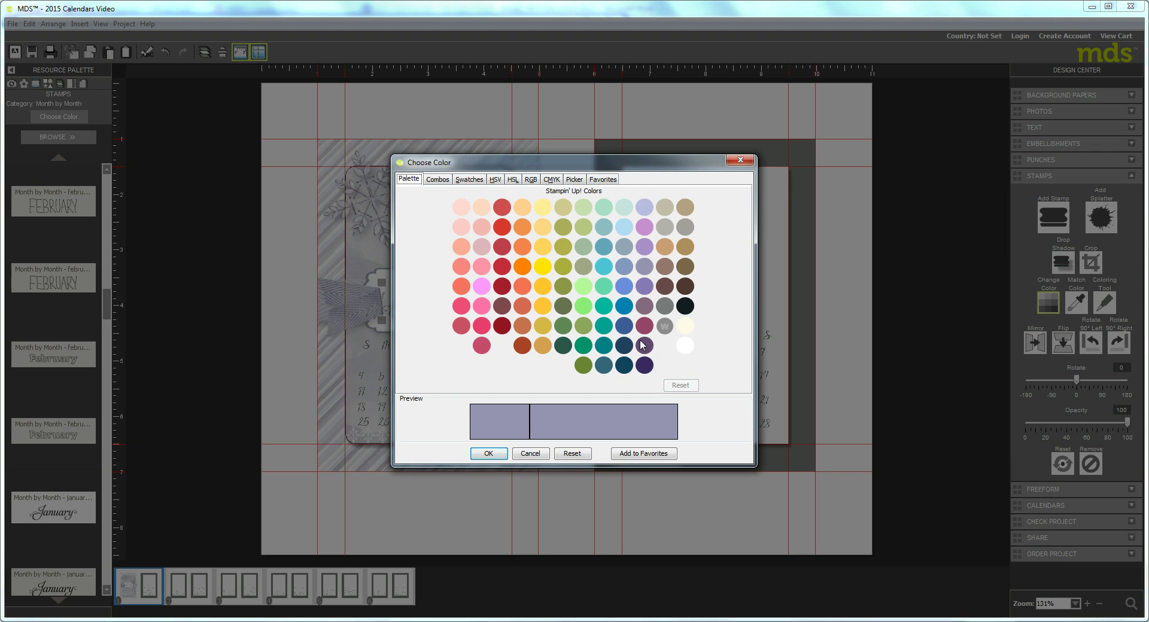
left_click(644, 346)
left_click(488, 450)
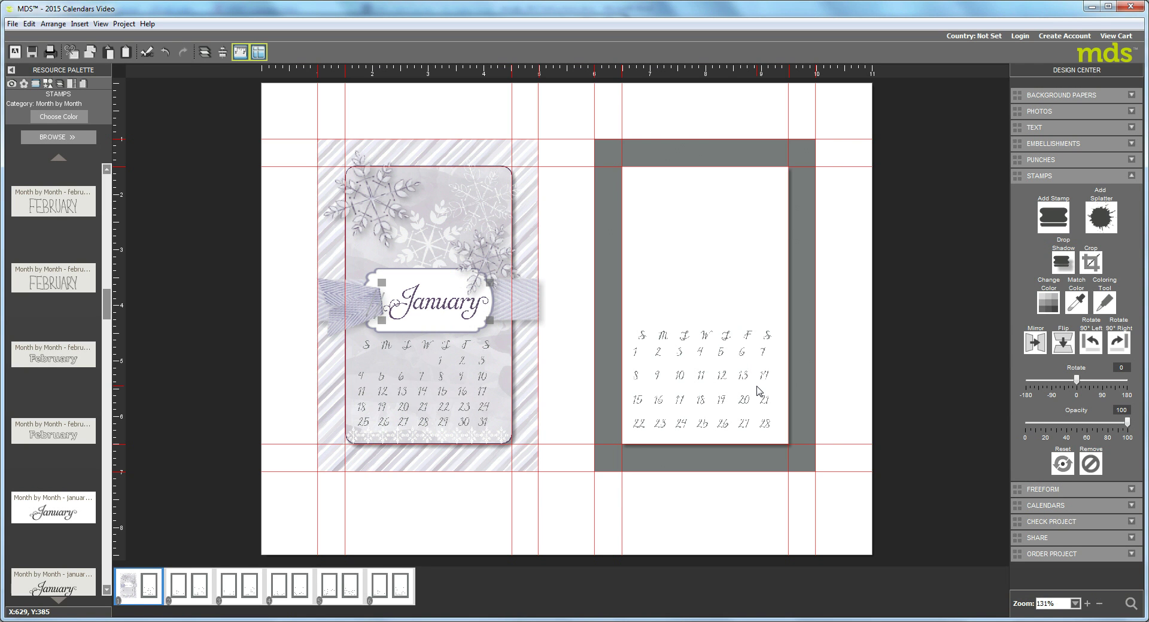
- Send the Elegant Eggplant January stamp one layer backward using Manage Layers
left_click(203, 54)
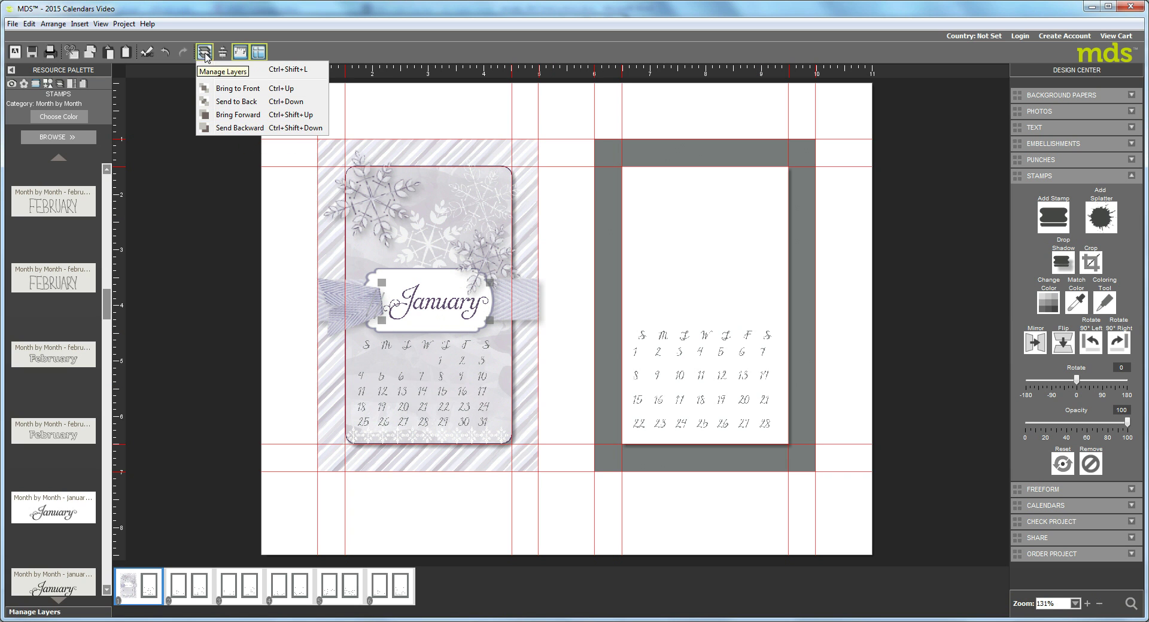
left_click(217, 128)
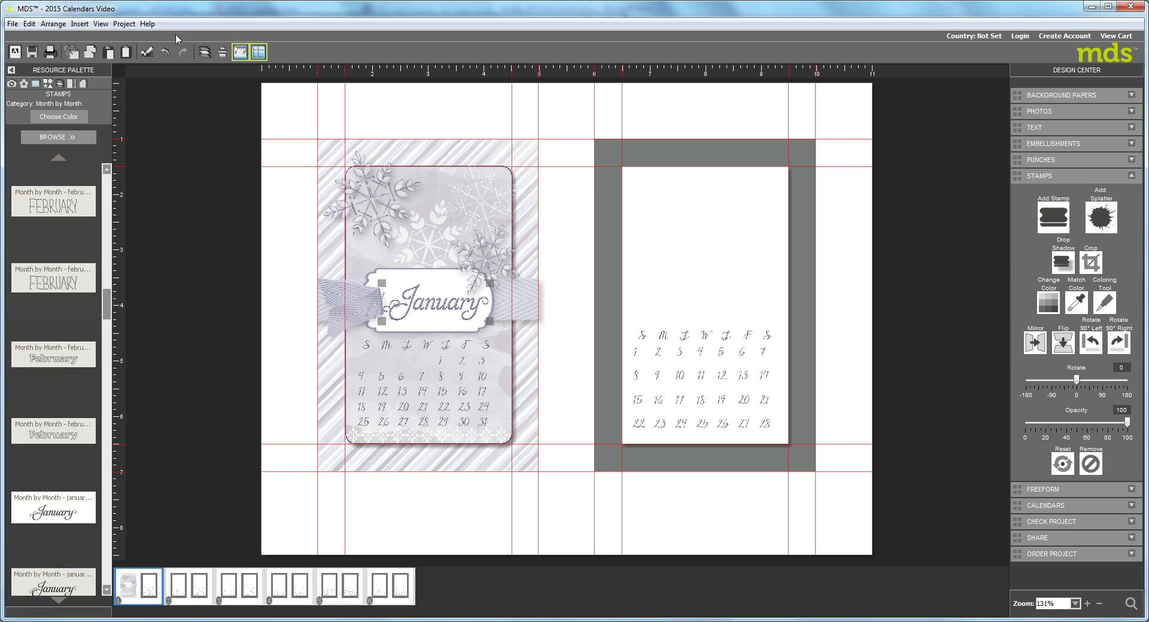
- Zoom the canvas to 300% and drag the January stamp up a few pixels
left_click(101, 24)
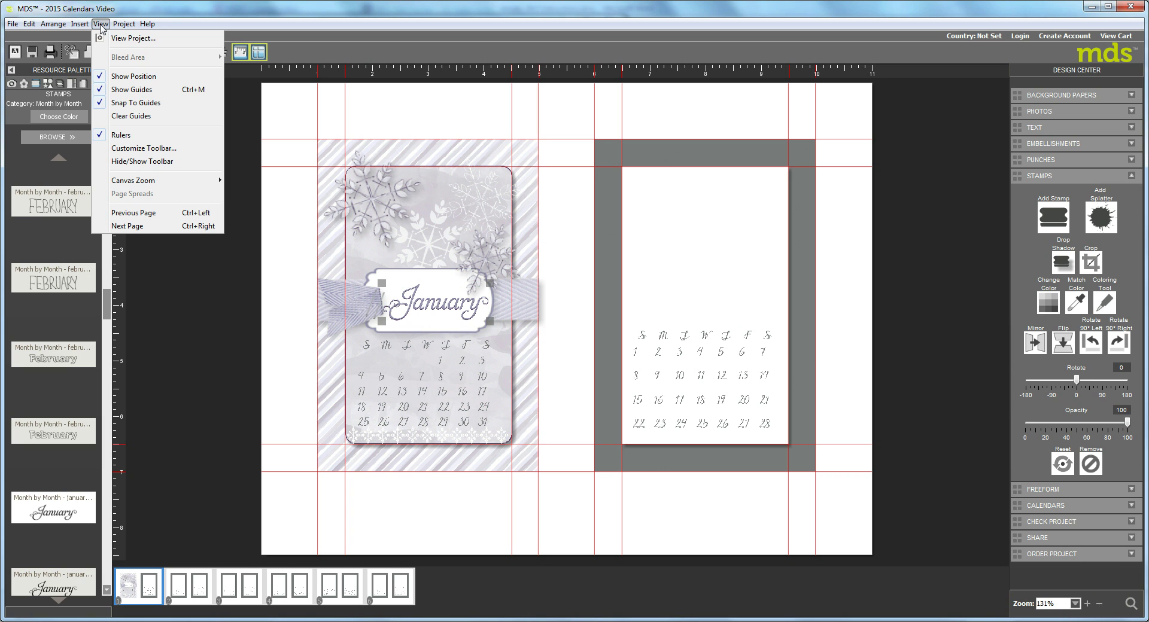
mouse_move(87, 24)
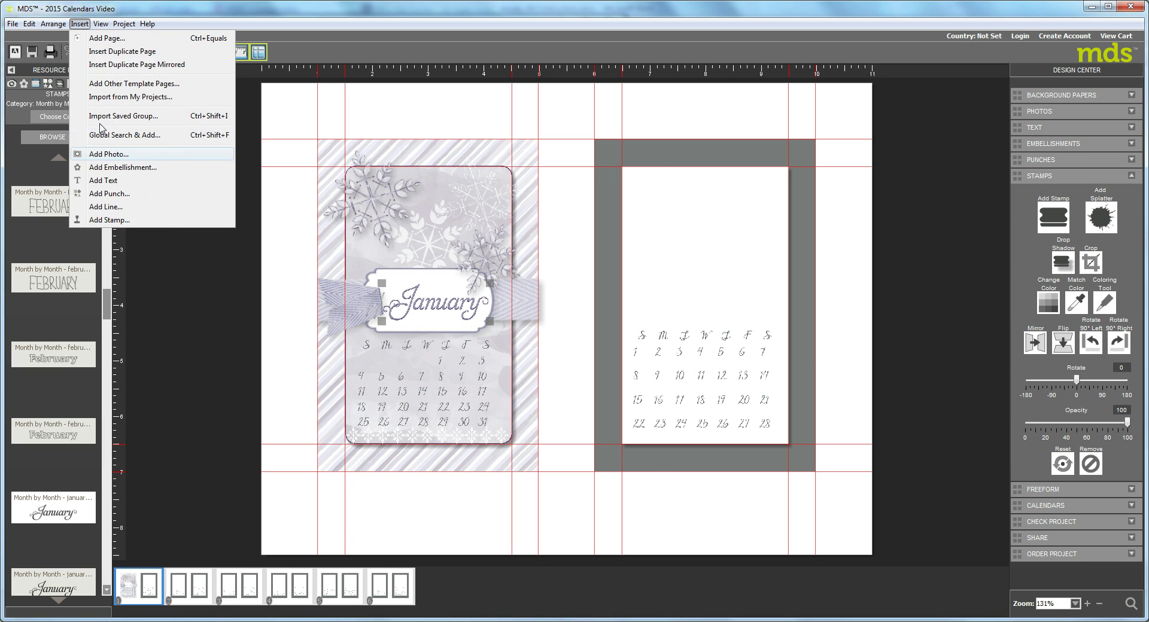
mouse_move(124, 183)
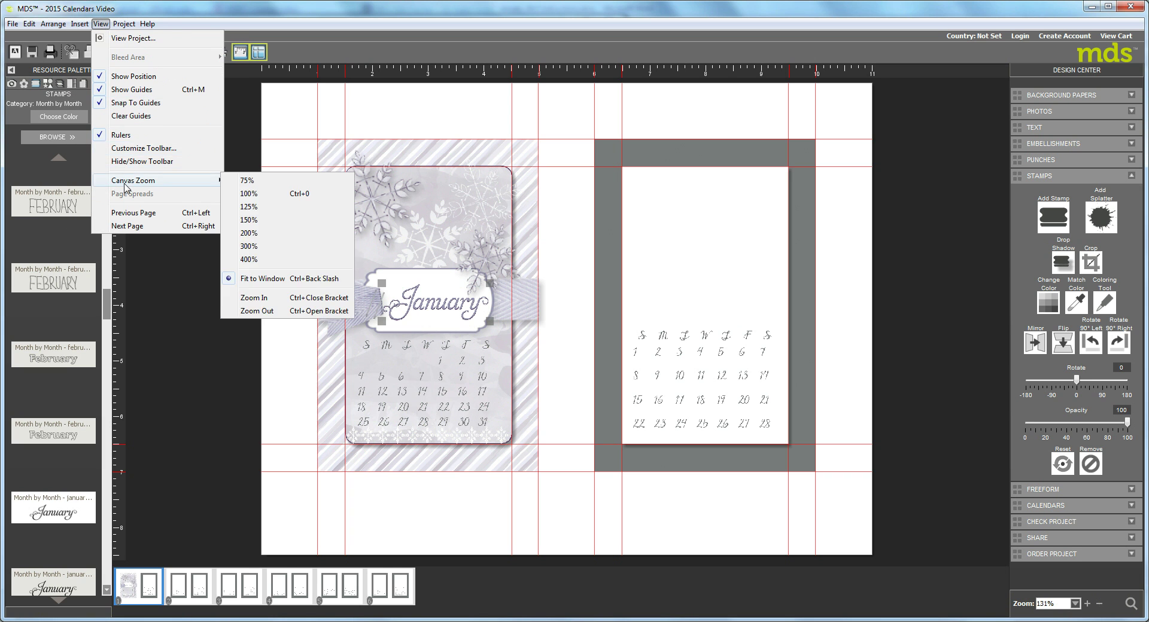
left_click(256, 251)
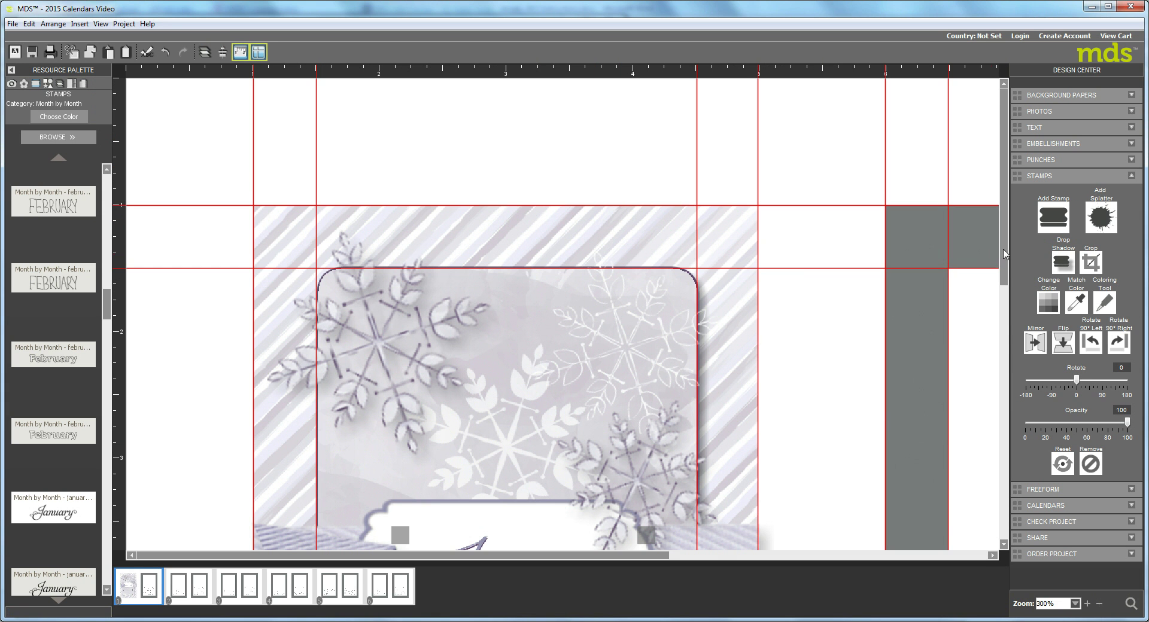
left_click_drag(1004, 253, 1004, 406)
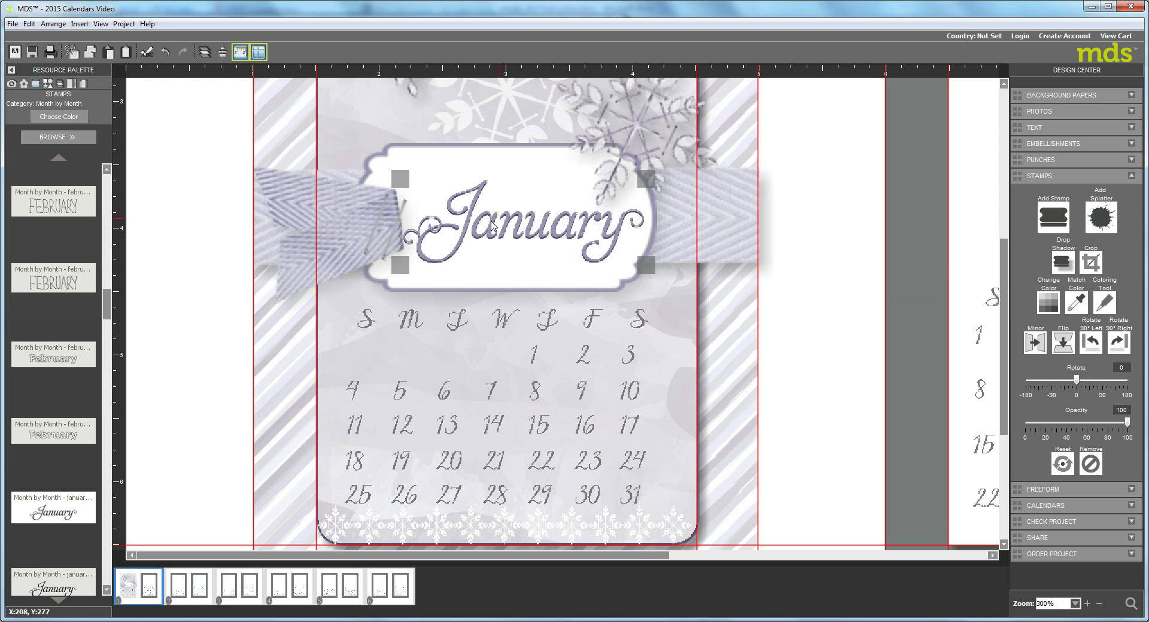
left_click_drag(495, 222, 498, 222)
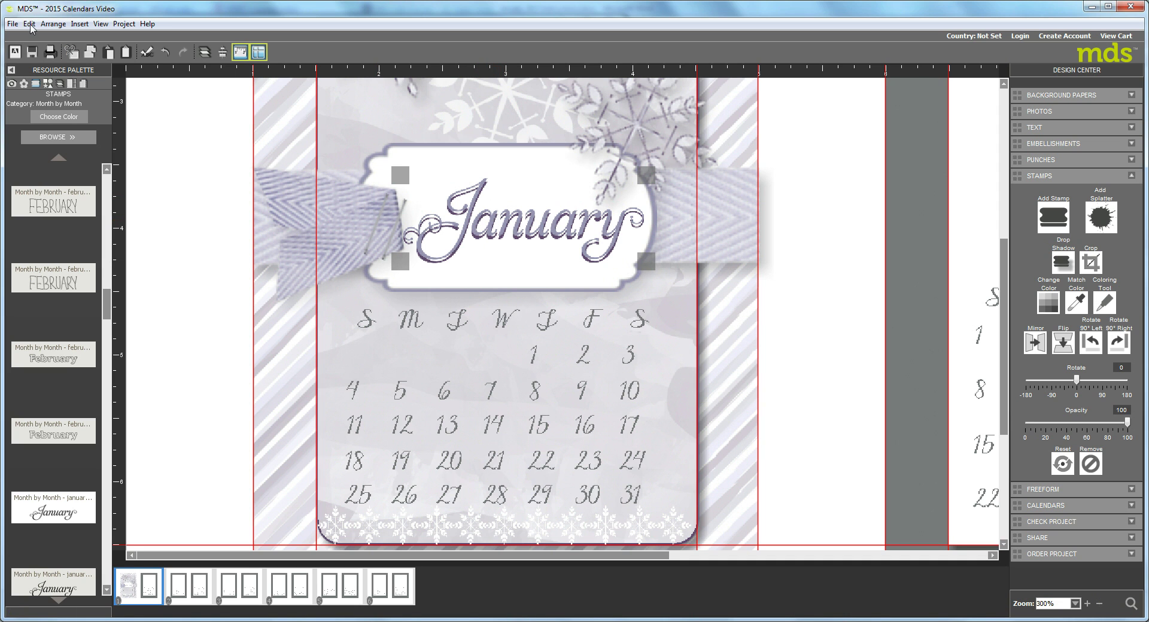
- Undo the January stamp's last move with Edit > Undo Move
left_click(29, 24)
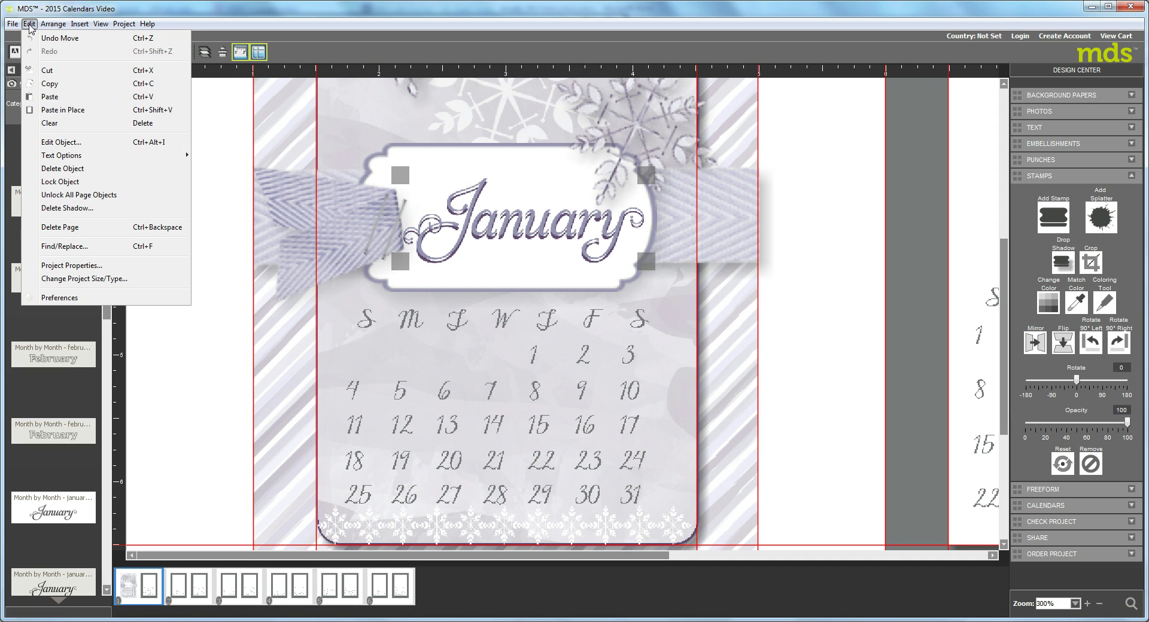
left_click(54, 41)
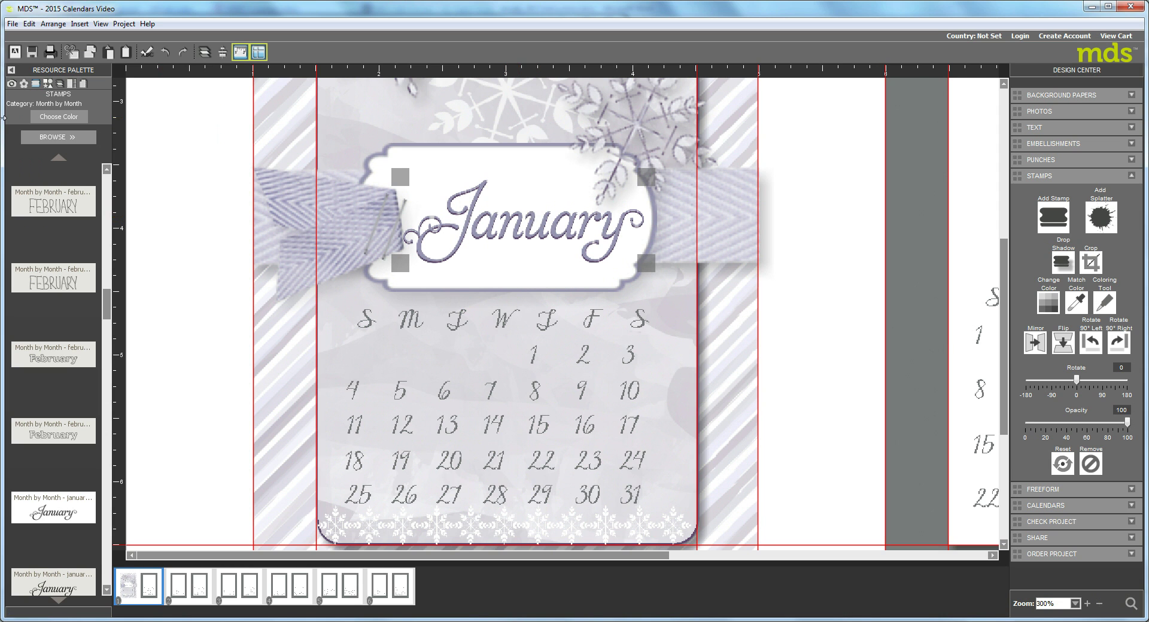
- In Page Layers, move the dark January layer to the top and nudge the stamp slightly
left_click(60, 83)
left_click(60, 270)
left_click_drag(60, 270, 65, 171)
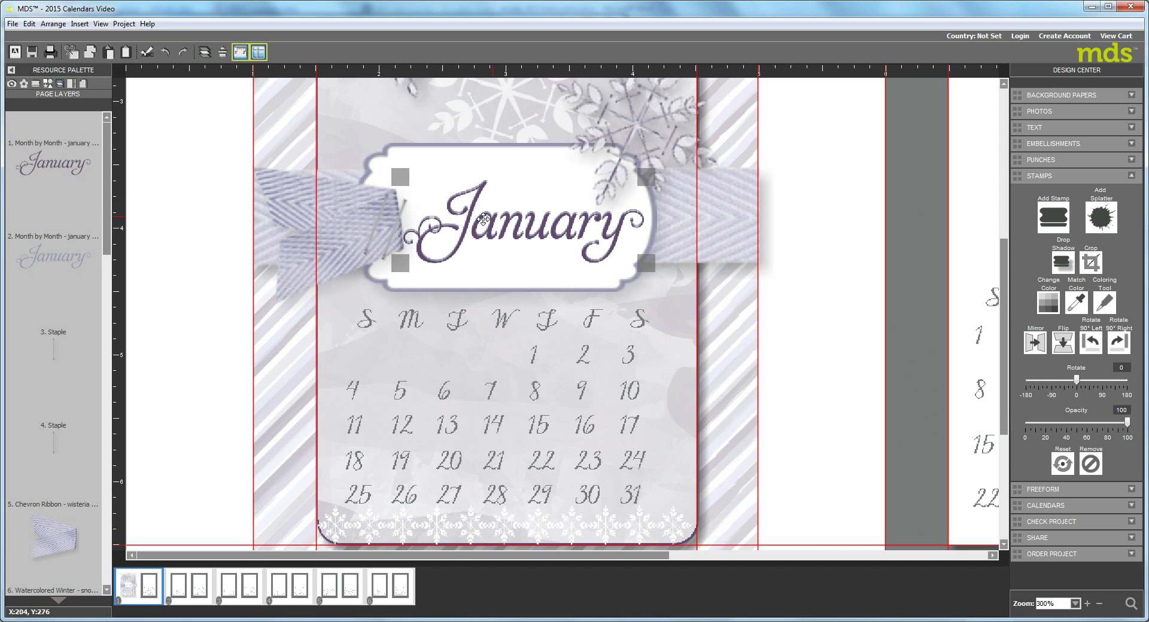
left_click_drag(483, 219, 483, 221)
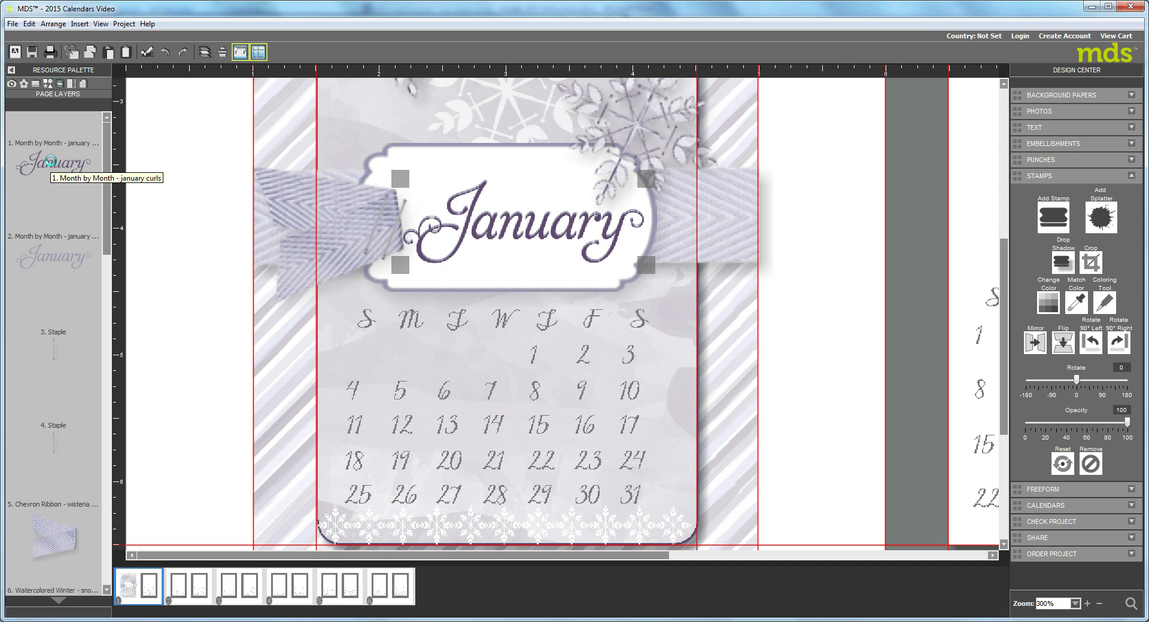
key("Right")
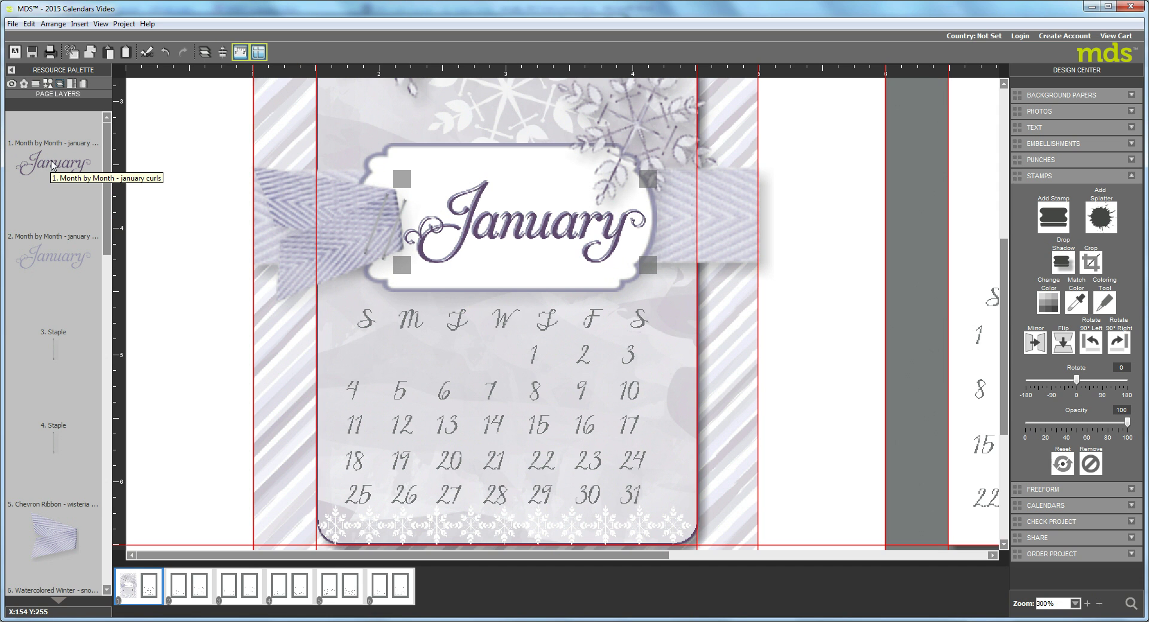
key("Left")
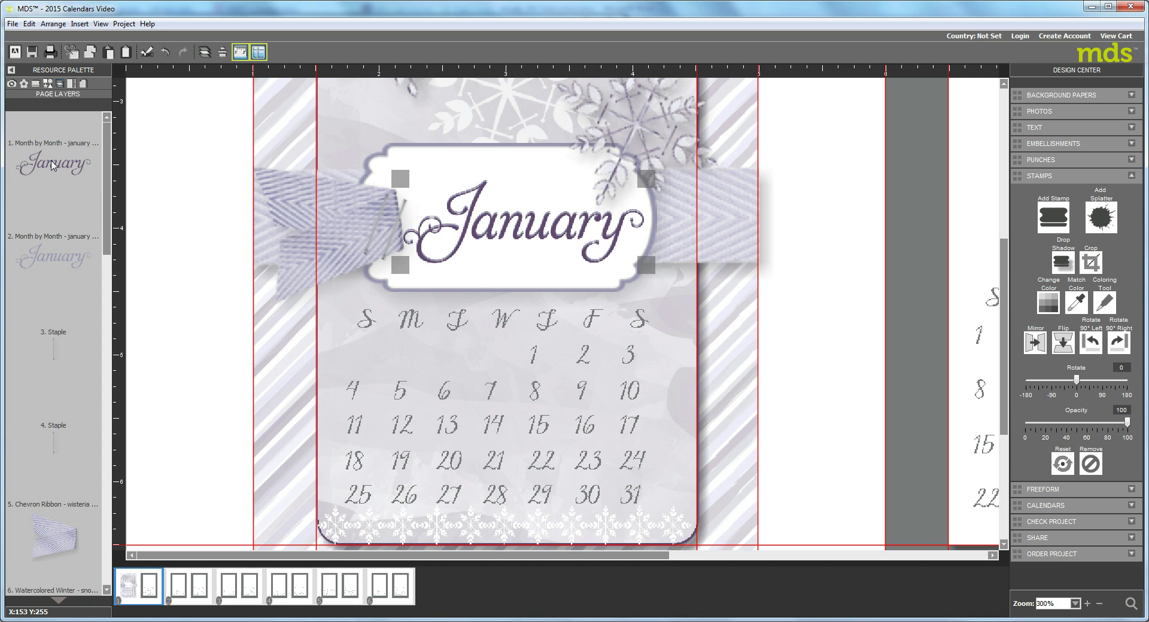
- Place the dark January layer beneath the light one and shift the top stamp up slightly
left_click_drag(53, 168, 95, 270)
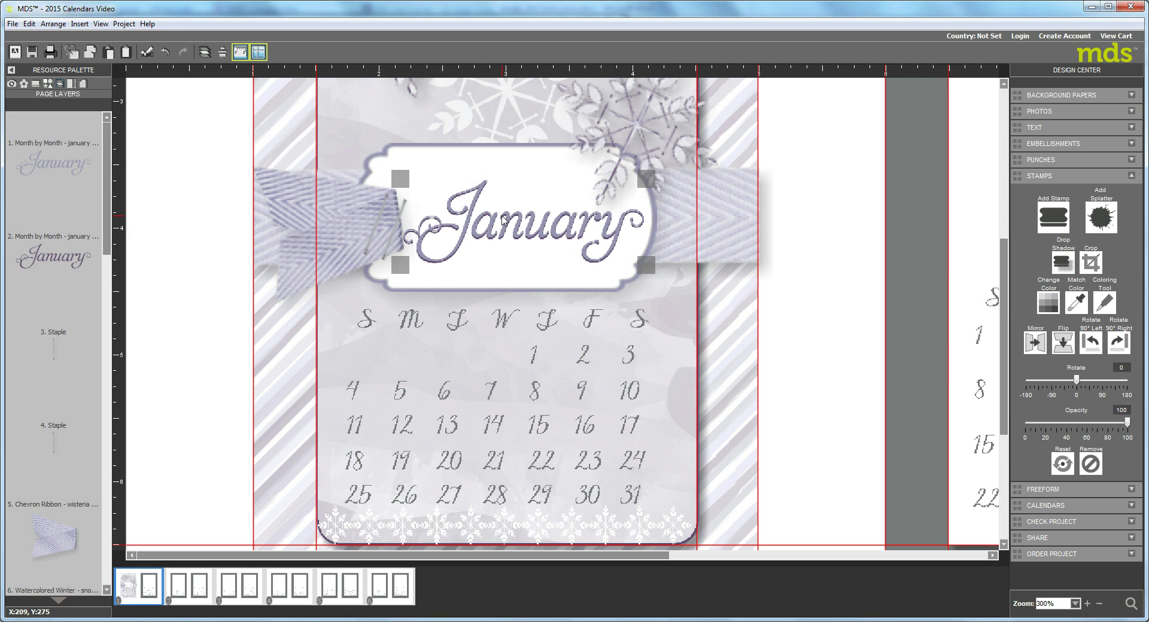
left_click(498, 214)
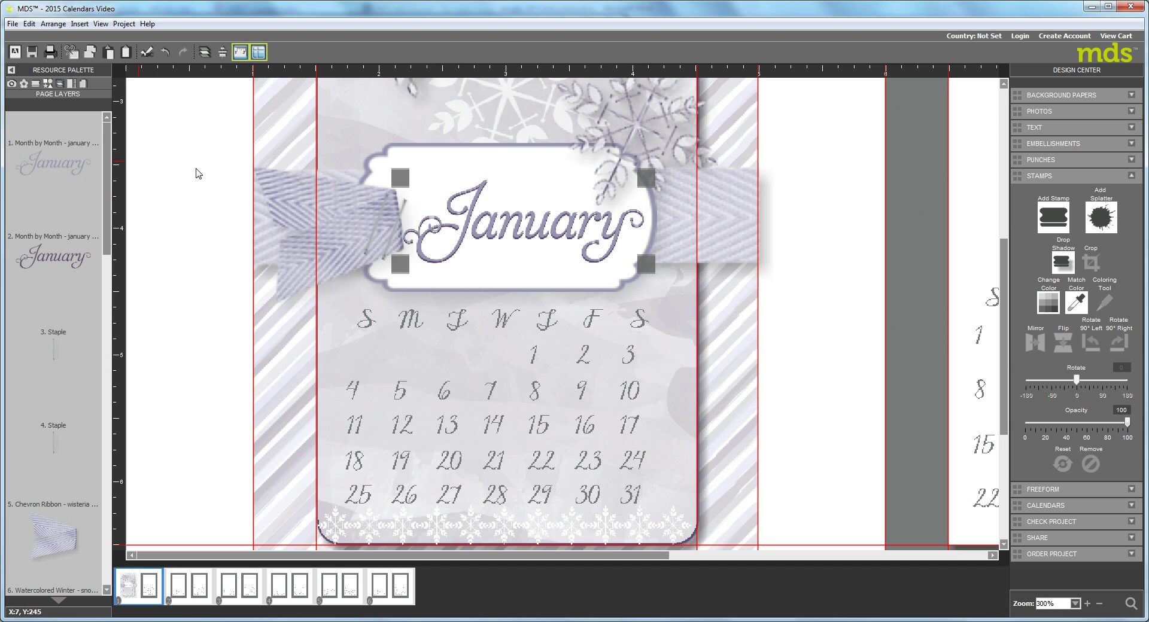
left_click(198, 173)
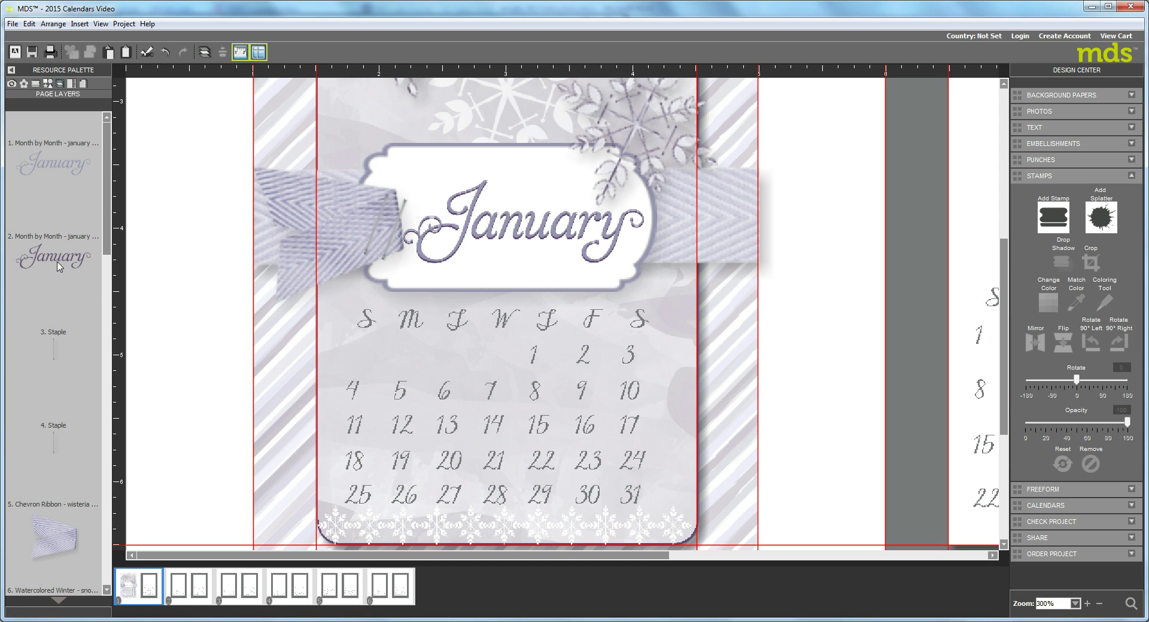
left_click_drag(58, 263, 56, 182)
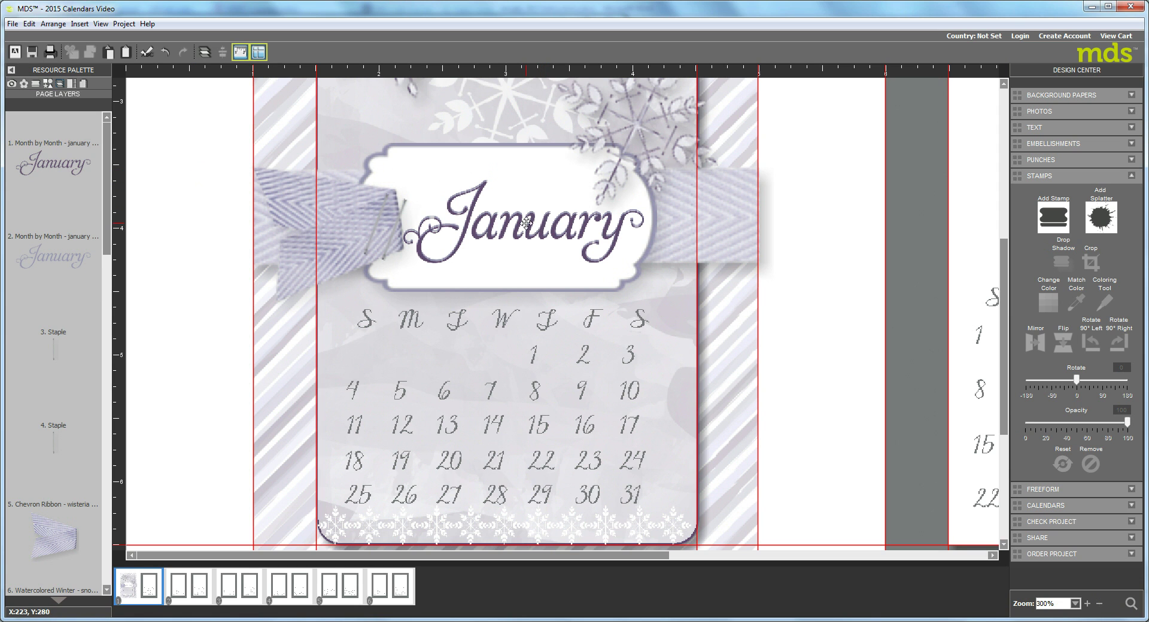
left_click(526, 223)
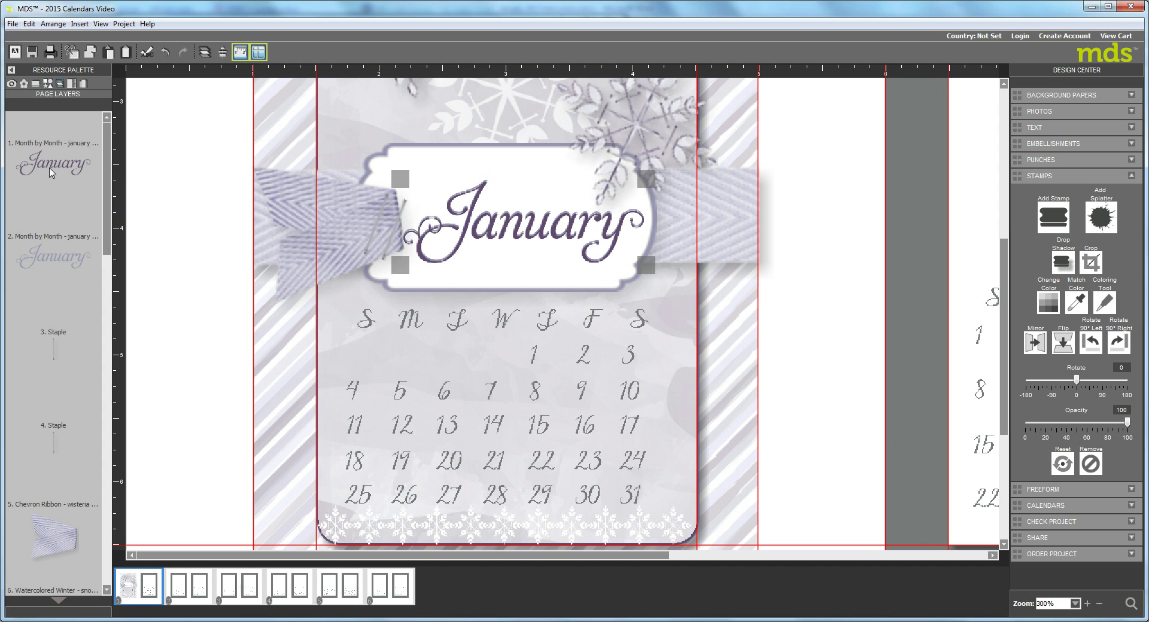
left_click_drag(52, 173, 53, 257)
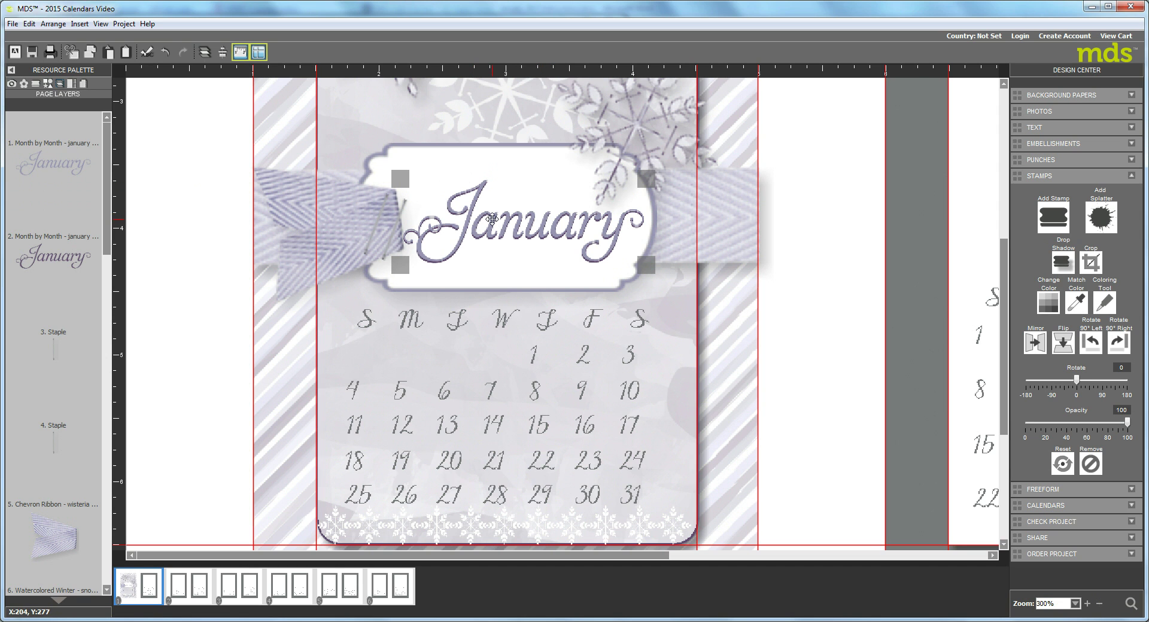
left_click_drag(493, 219, 492, 218)
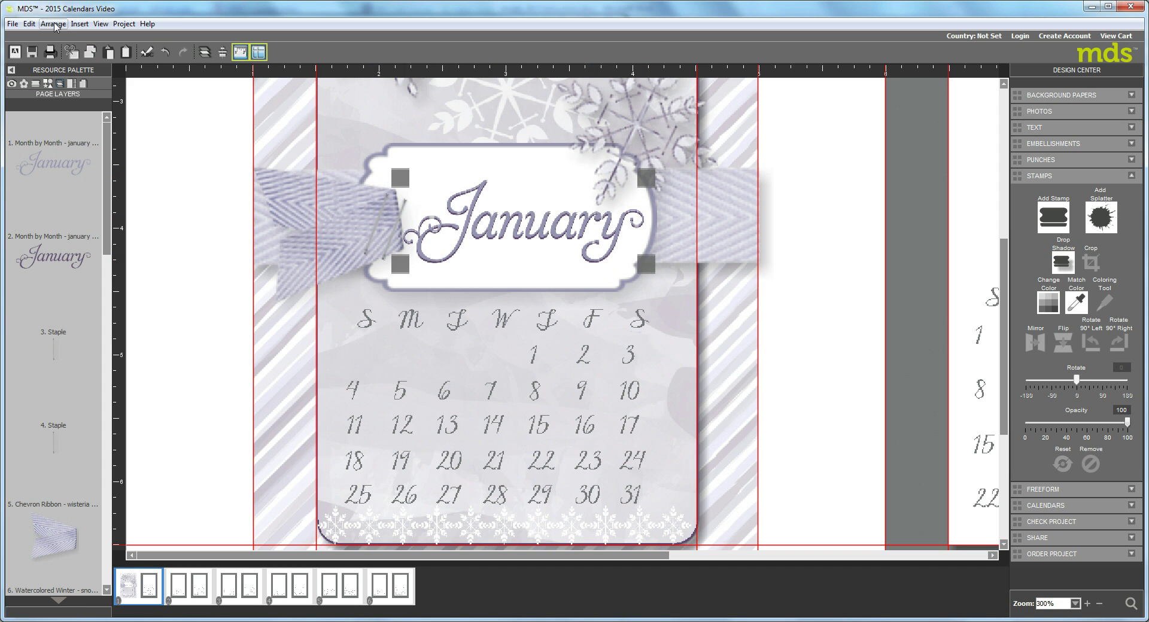
- Group the two January stamps with Arrange > Group and nudge the group into position
left_click(54, 25)
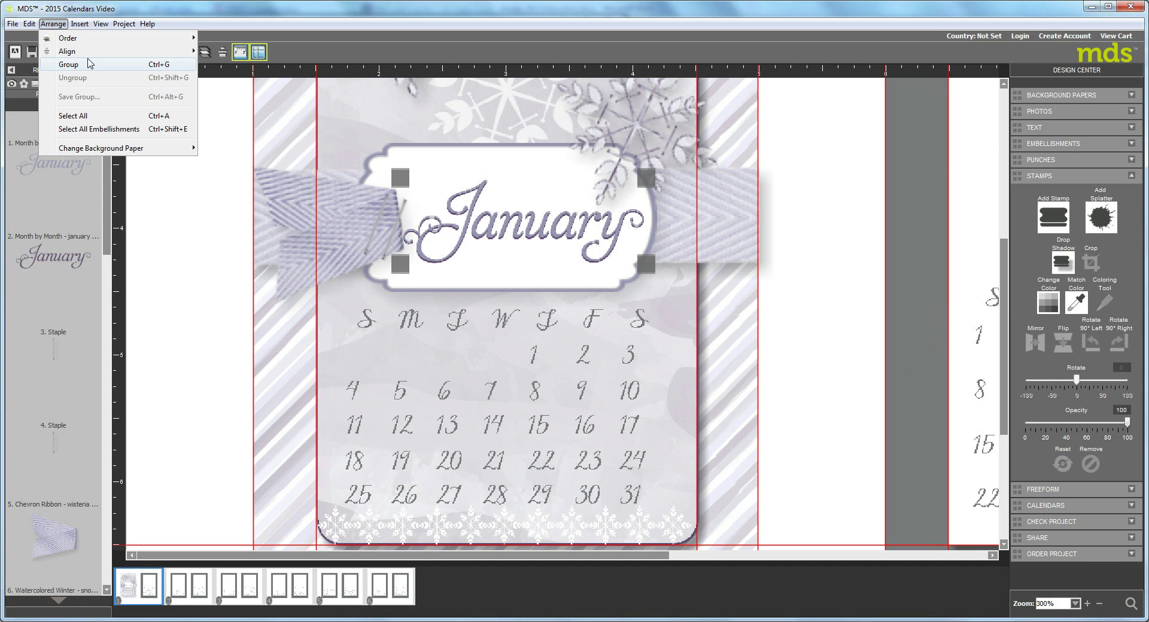
left_click(90, 63)
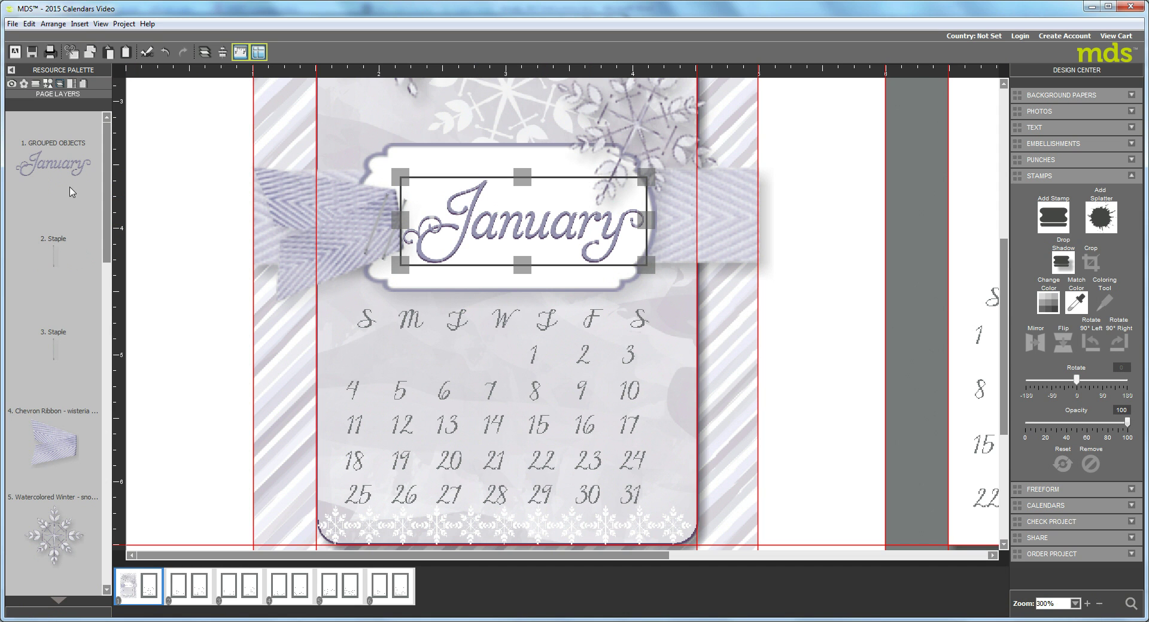
left_click_drag(523, 224, 516, 228)
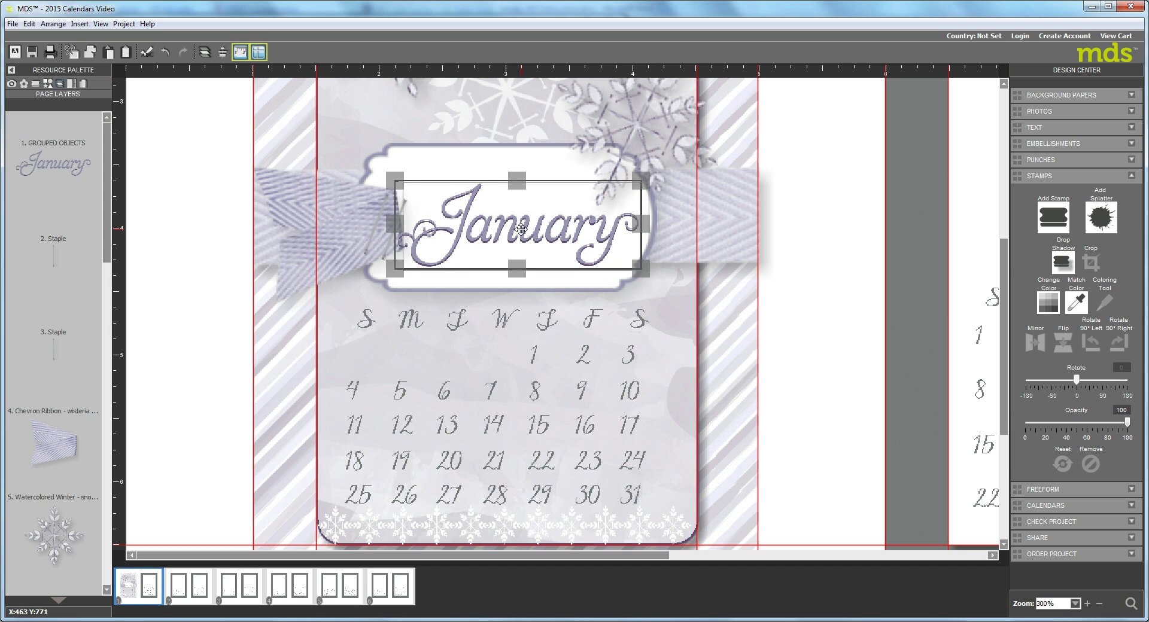
left_click_drag(522, 227, 507, 225)
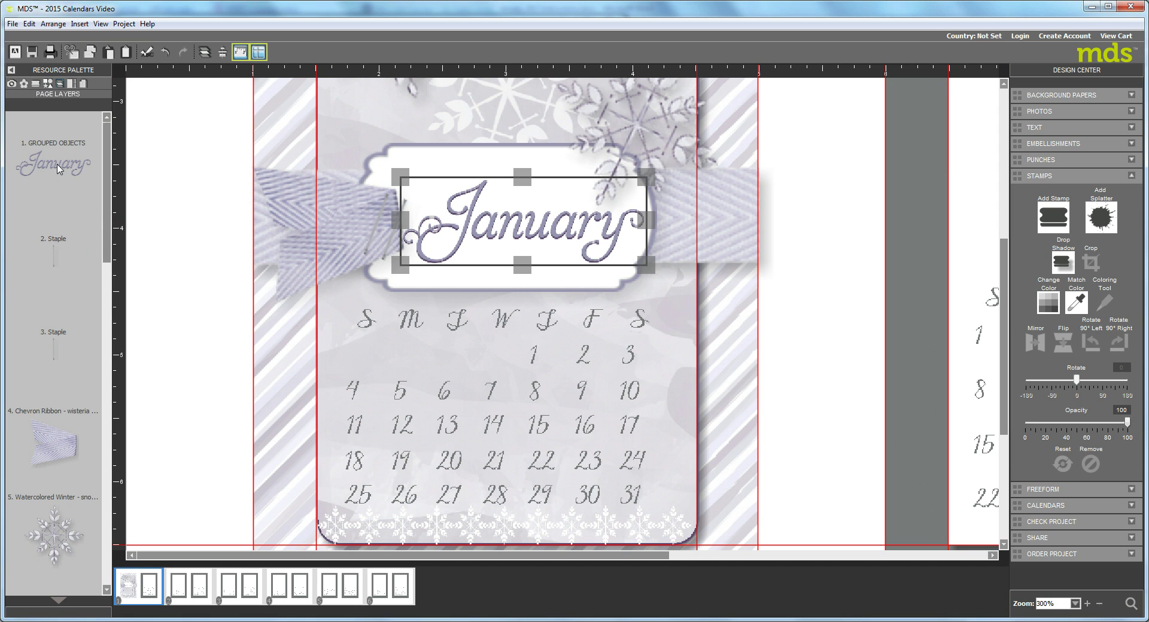
- Move the grouped January title below the Chevron Ribbon layer and nudge it slightly left
left_click_drag(60, 171, 68, 450)
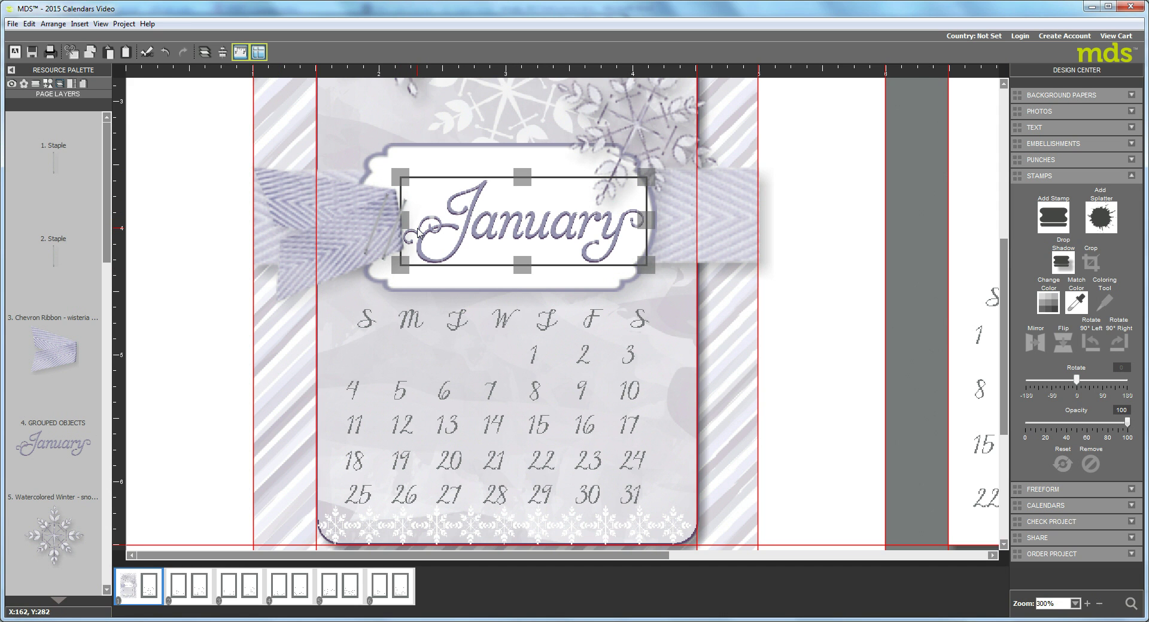
key("Left")
key("Left")
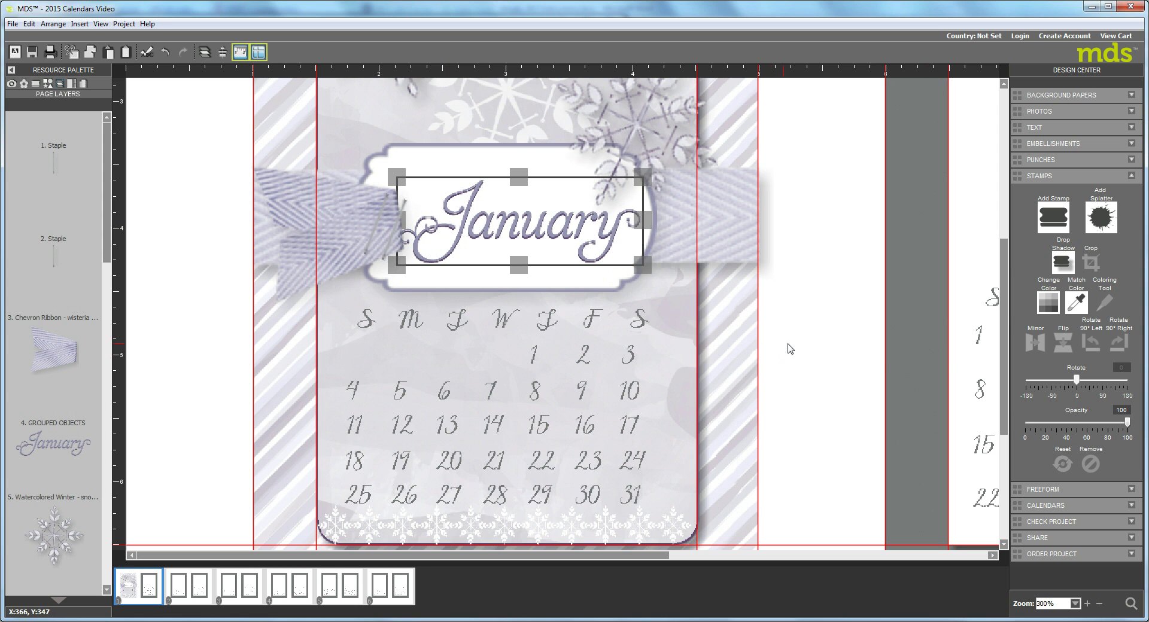
- Nudge the grouped January title up two steps so it sits centred on the label
left_click(882, 363)
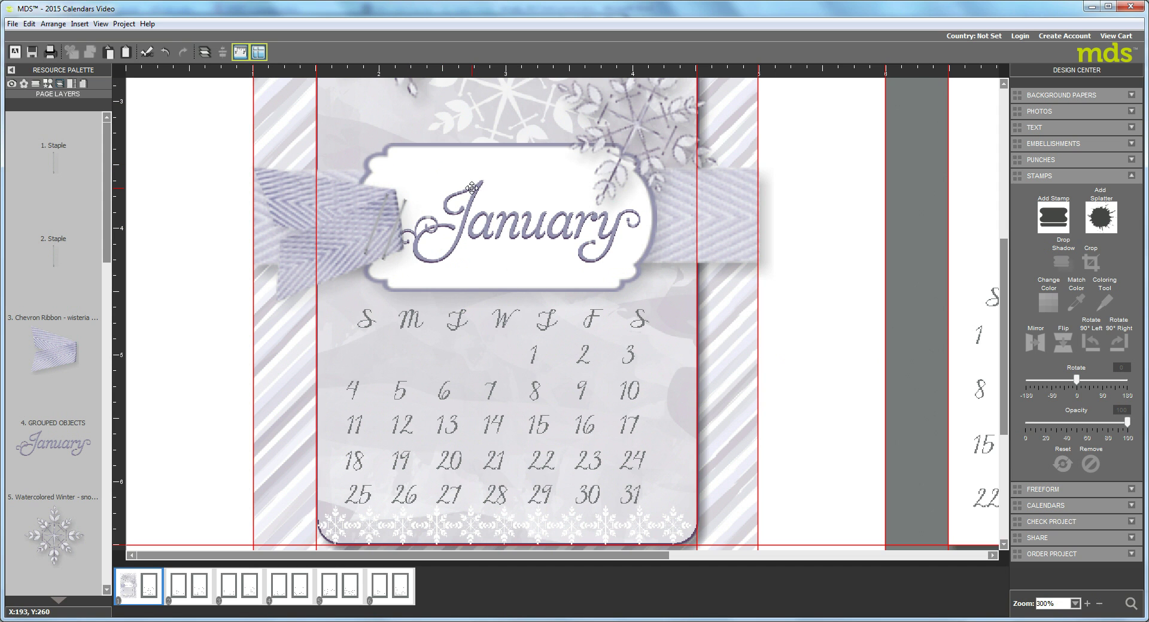
left_click(499, 172)
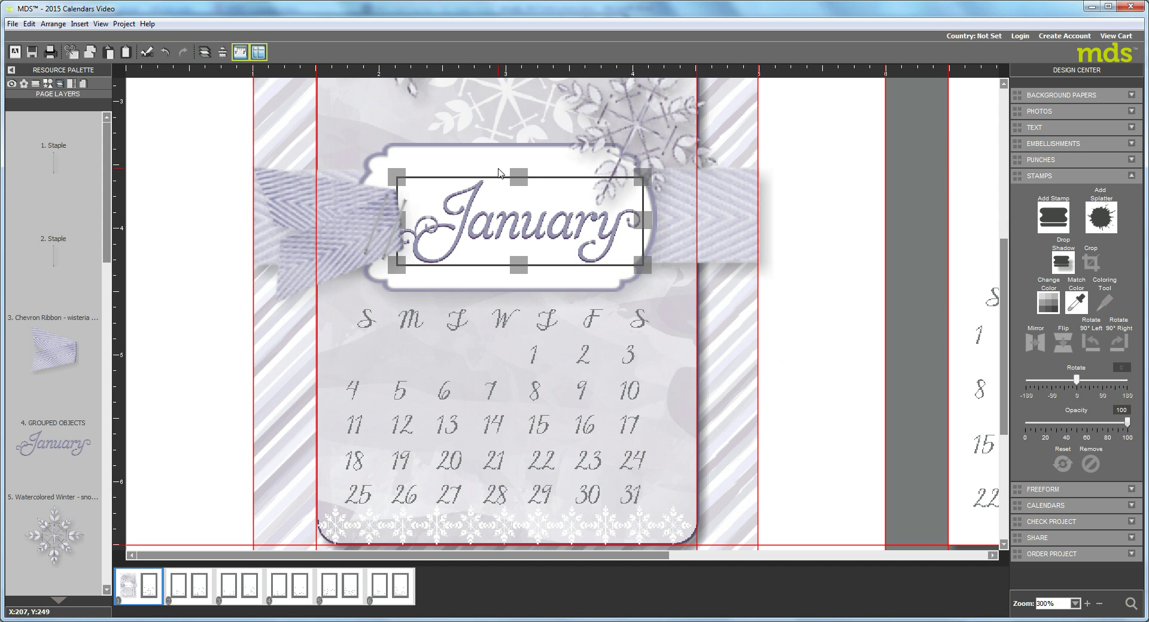
key("Up")
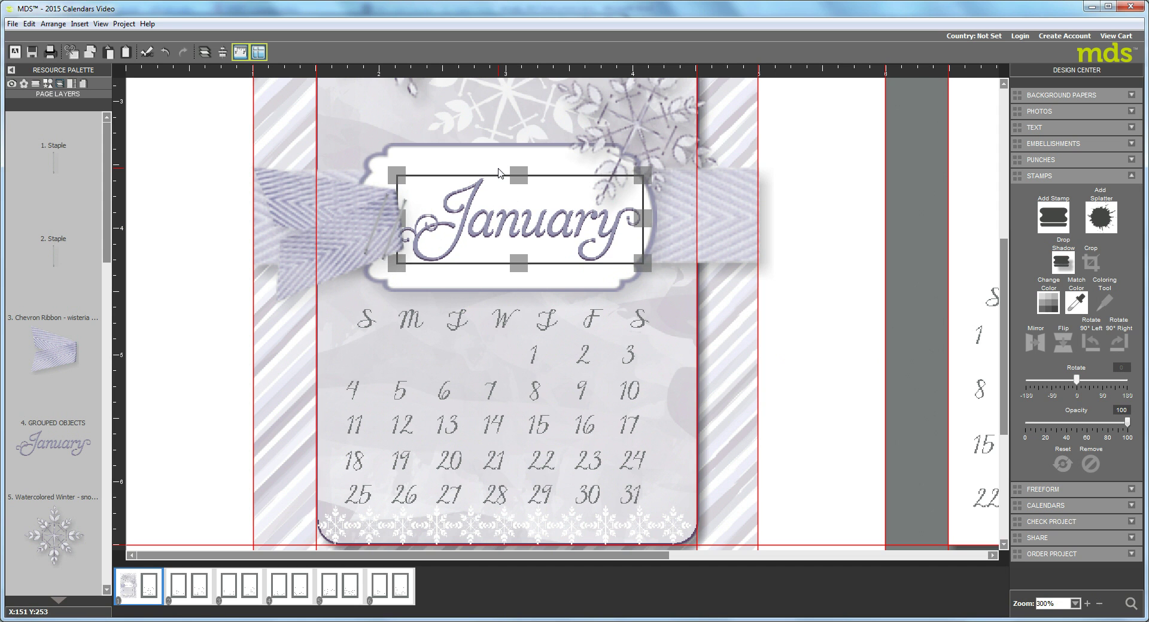
key("Up")
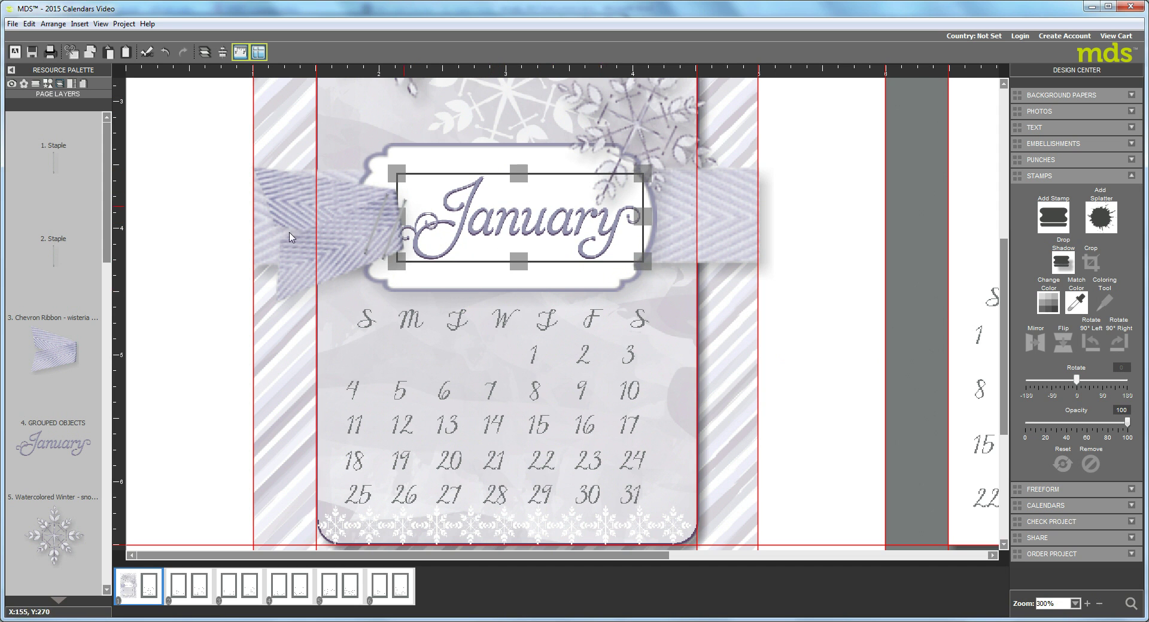
- Set the canvas zoom to 125% to view the whole calendar page spread
left_click(100, 24)
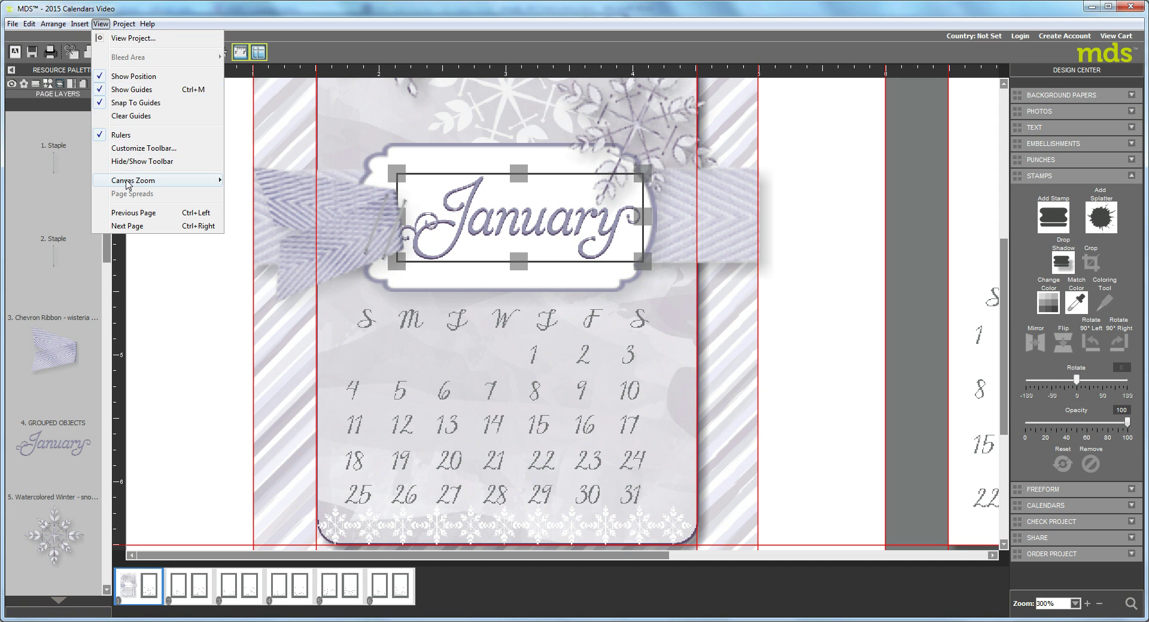
mouse_move(129, 183)
left_click(250, 207)
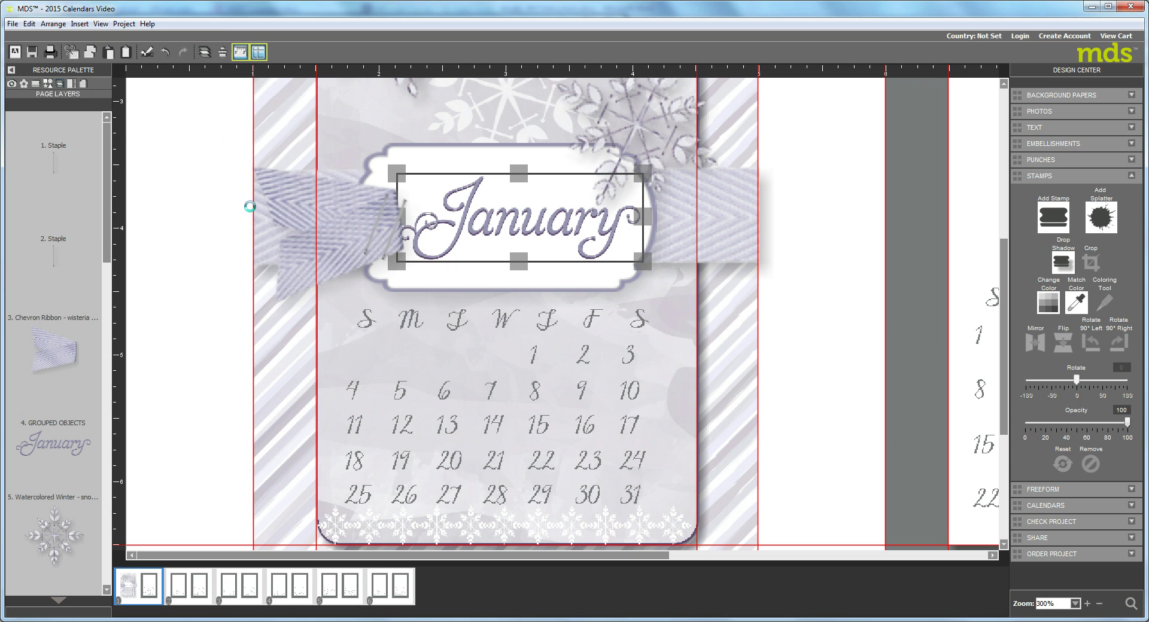